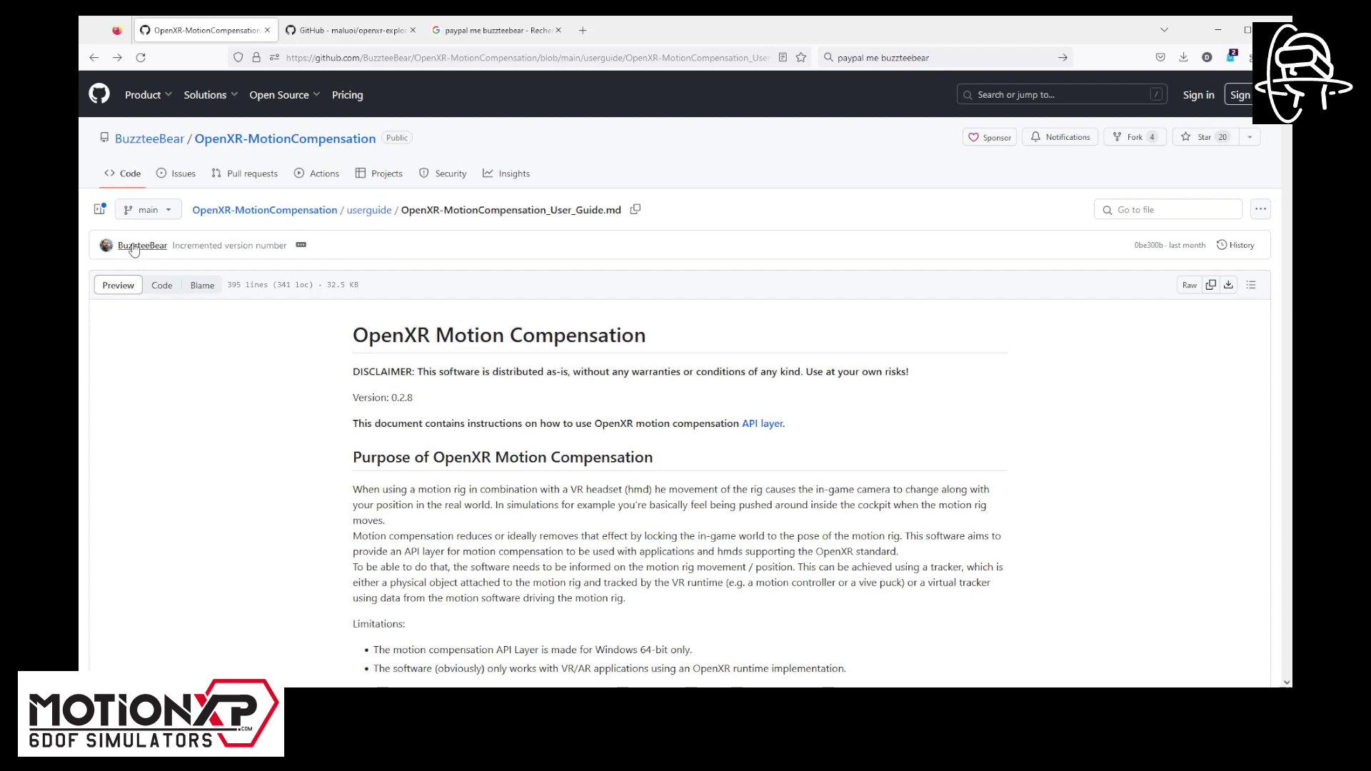
scroll(354, 332, down, 3)
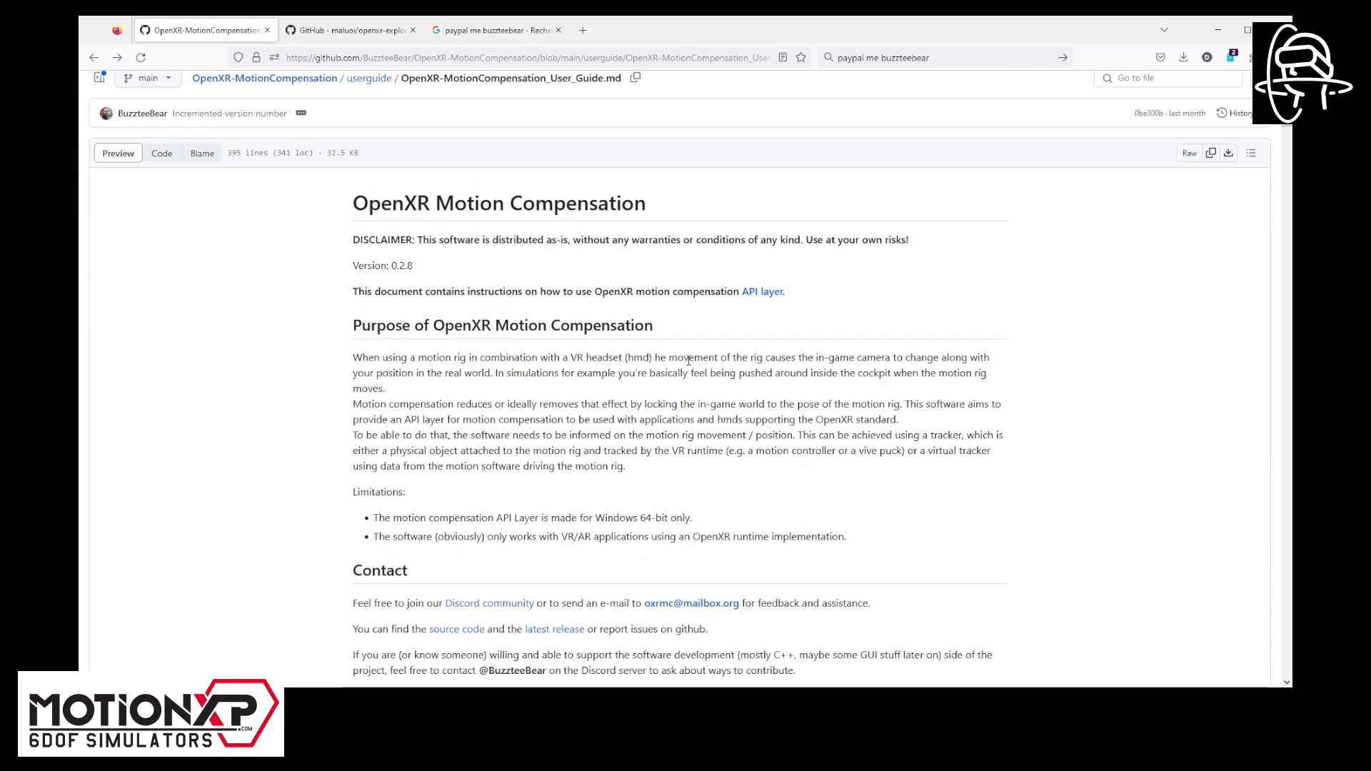
scroll(689, 360, down, 3)
scroll(689, 360, down, 3)
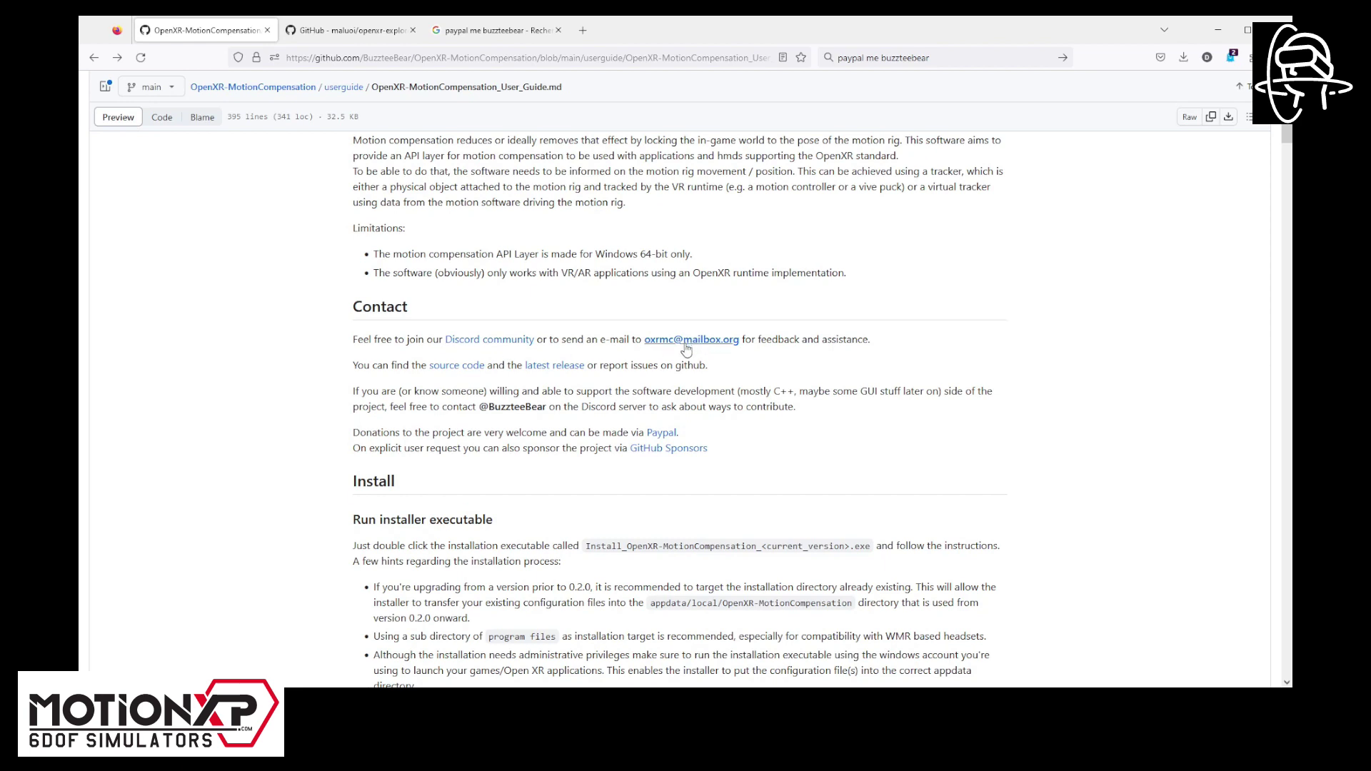
Follow the user guide's Contact-section Paypal link to the PayPal donation page.
click(662, 434)
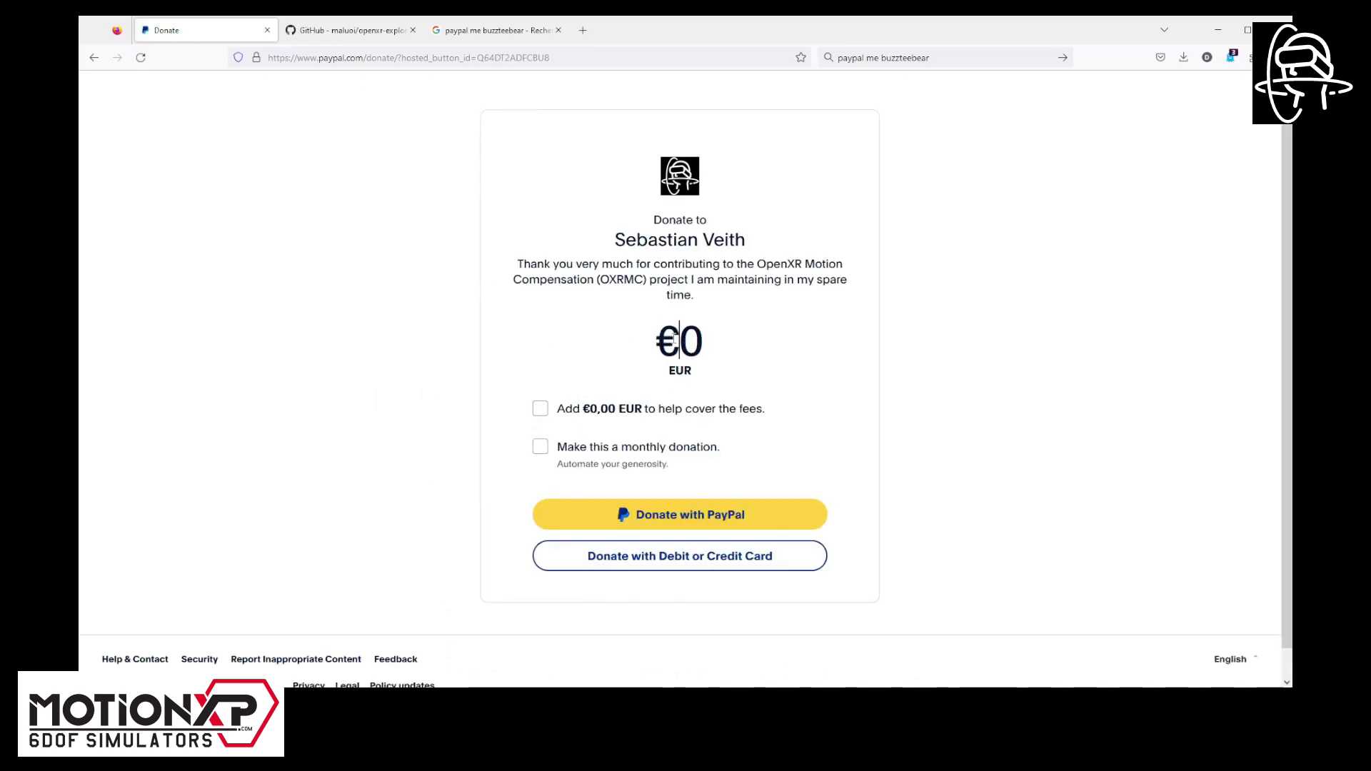
text(999)
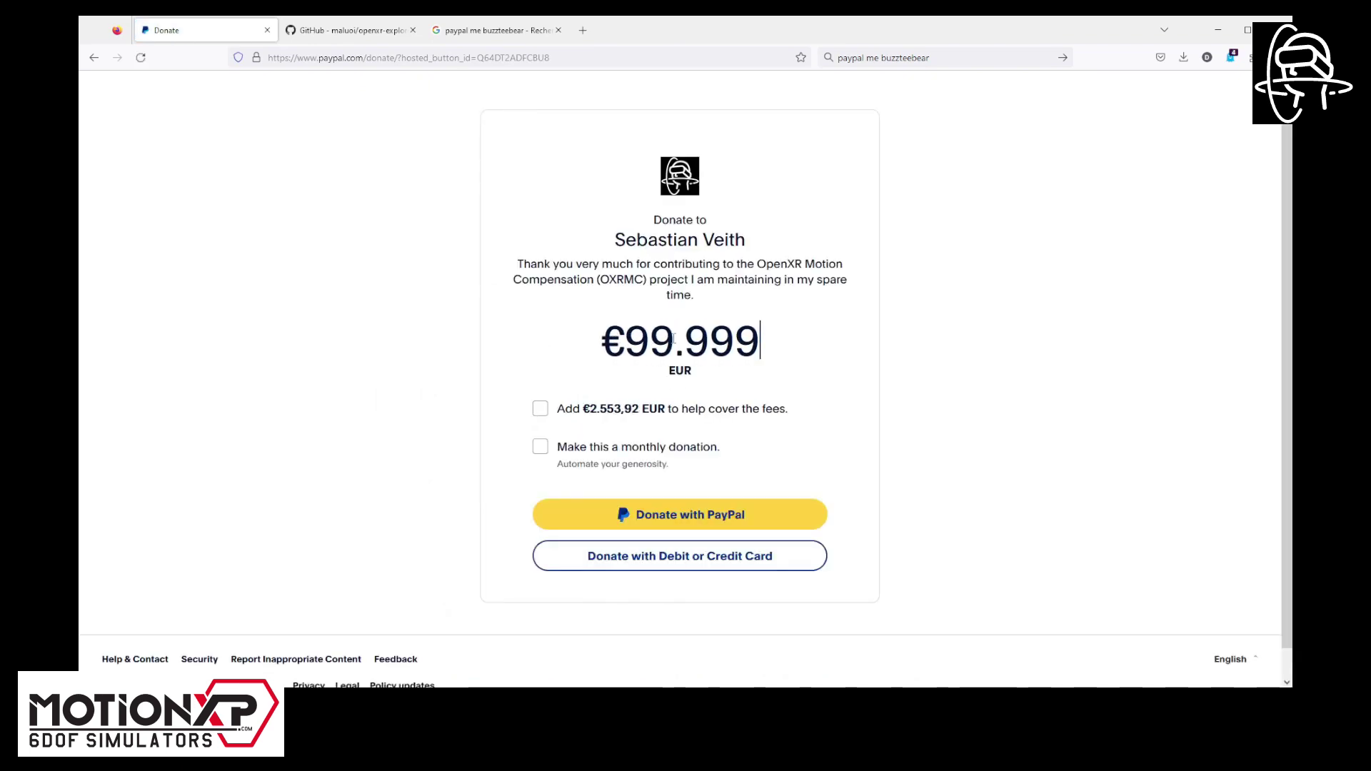
text(.999)
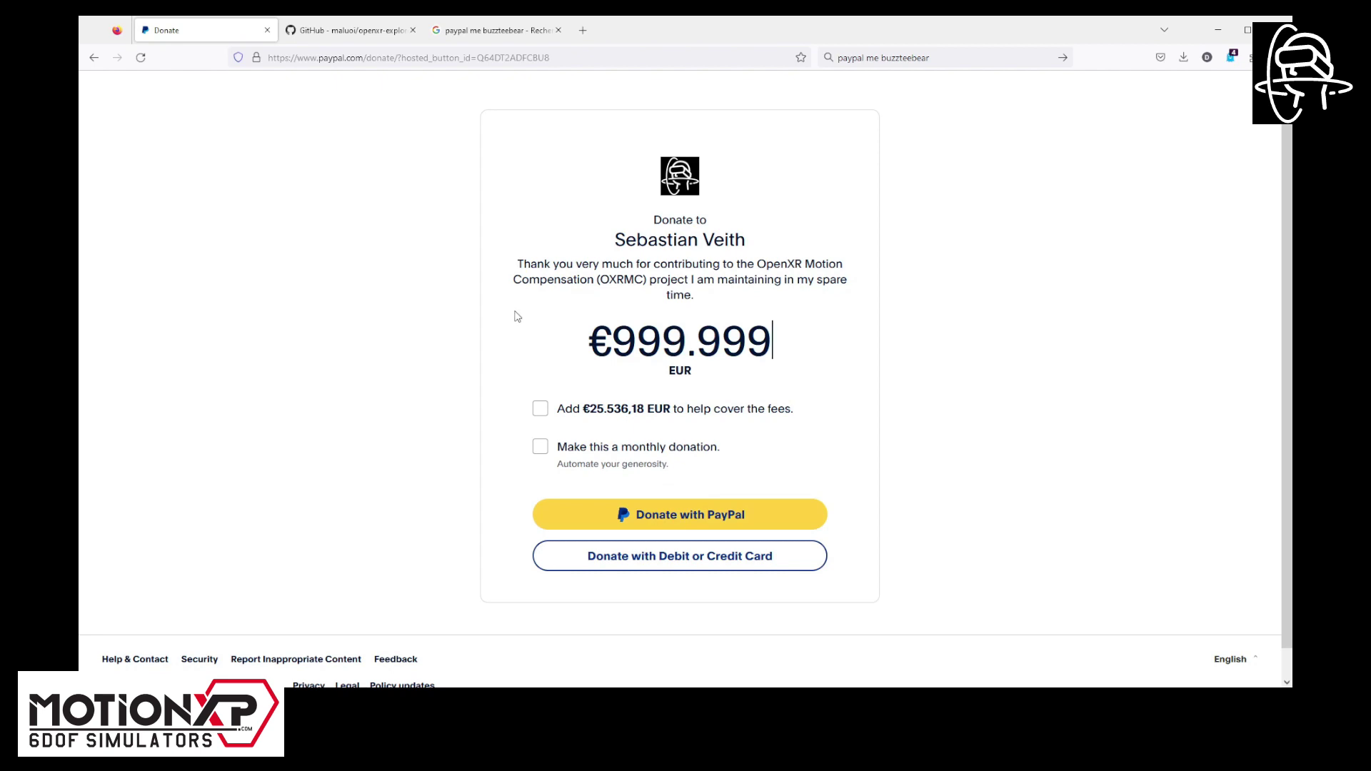
From the user guide's latest release page, download Install_OpenXR-MotionCompensation_0.2.7.exe.
click(95, 58)
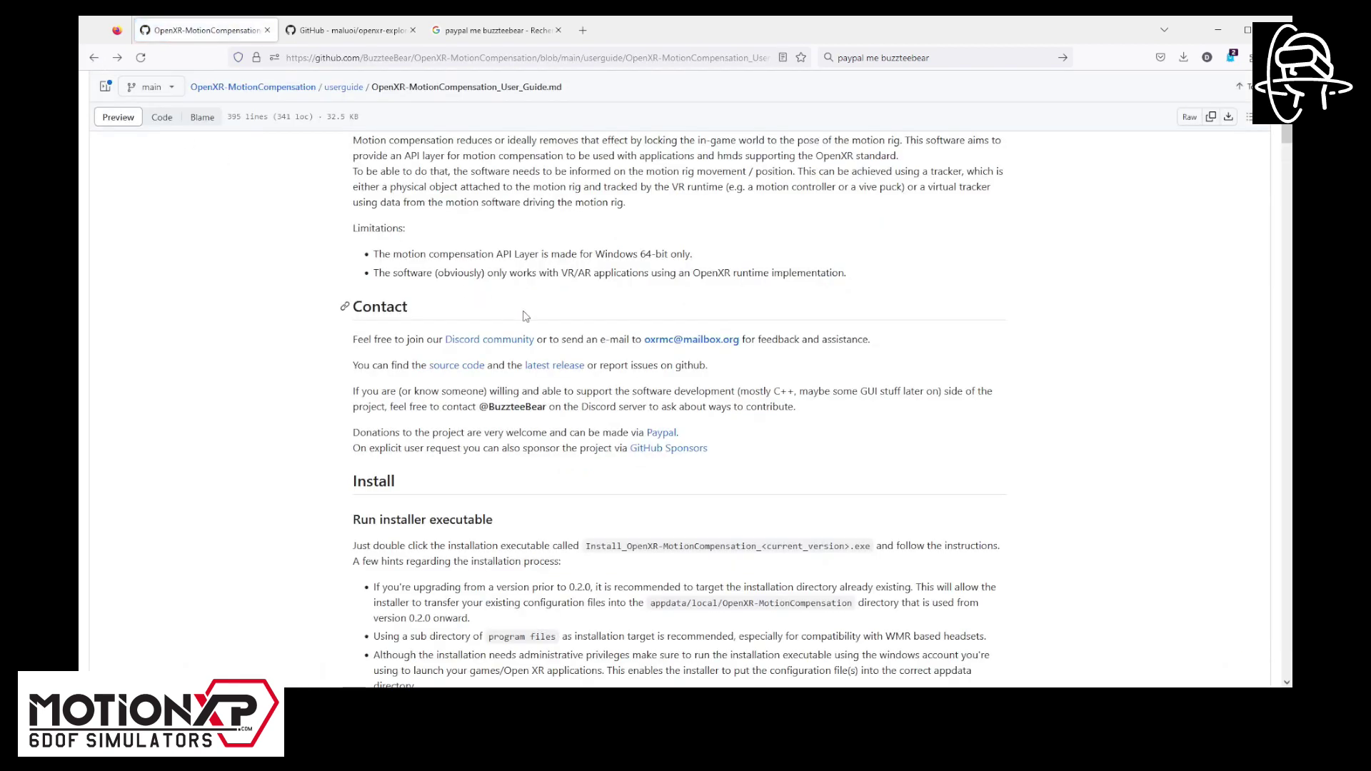
scroll(655, 297, down, 1)
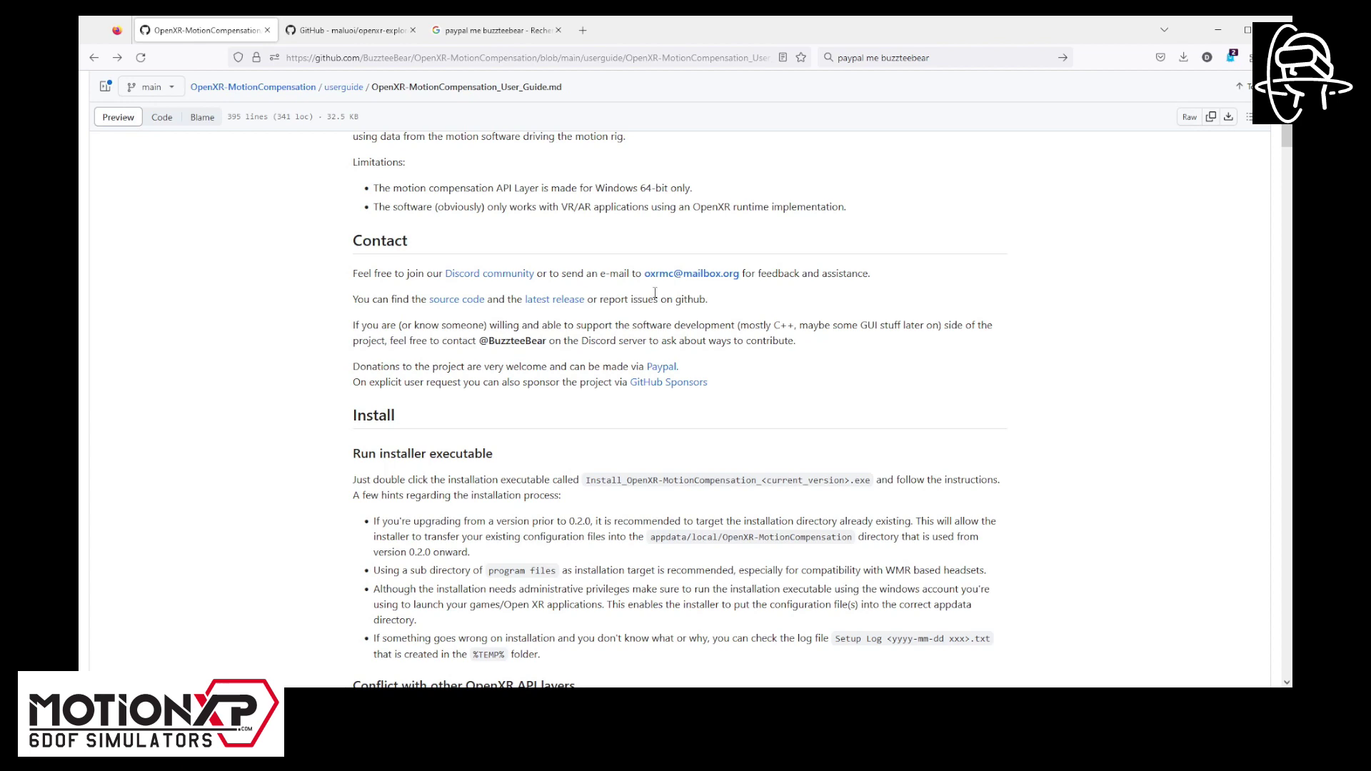
scroll(656, 297, down, 3)
scroll(656, 296, down, 3)
scroll(655, 297, down, 2)
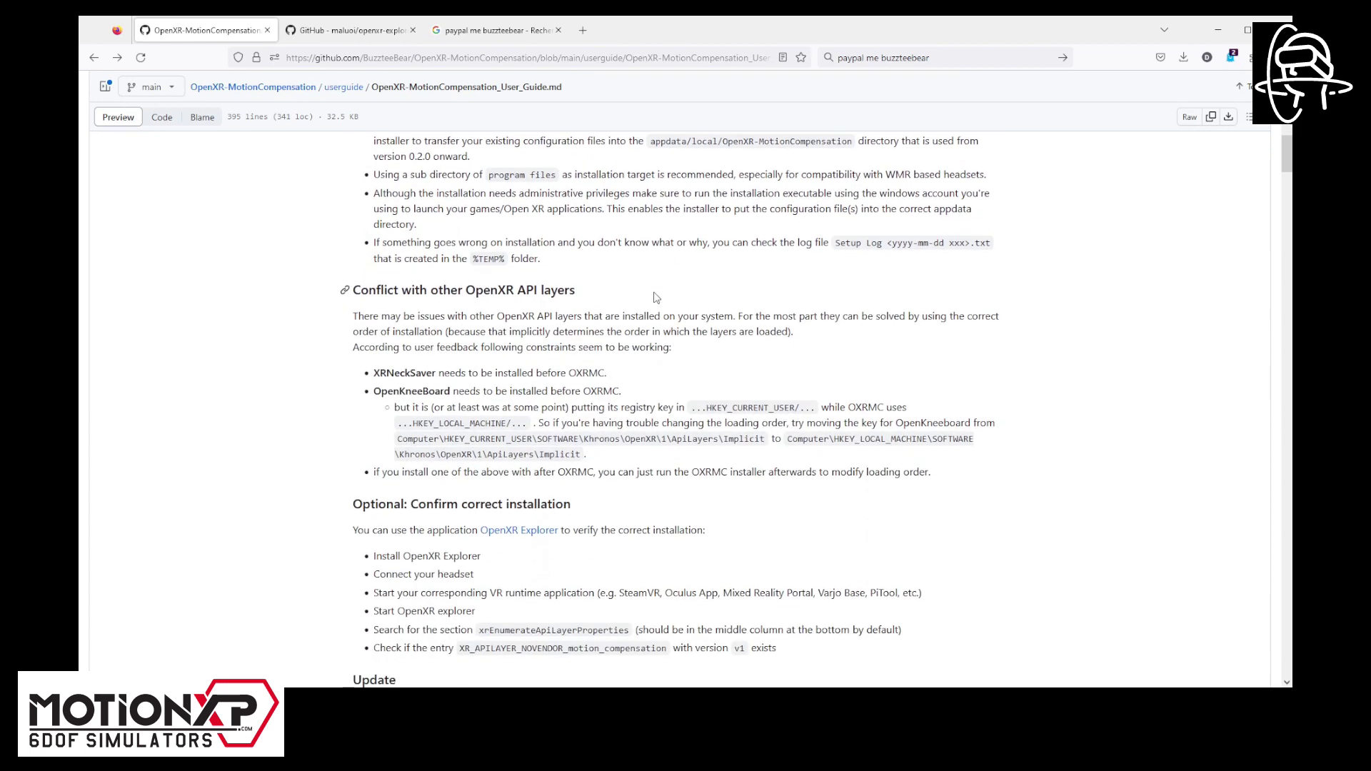
scroll(656, 297, up, 4)
scroll(655, 296, up, 2)
scroll(656, 297, up, 2)
scroll(657, 297, up, 2)
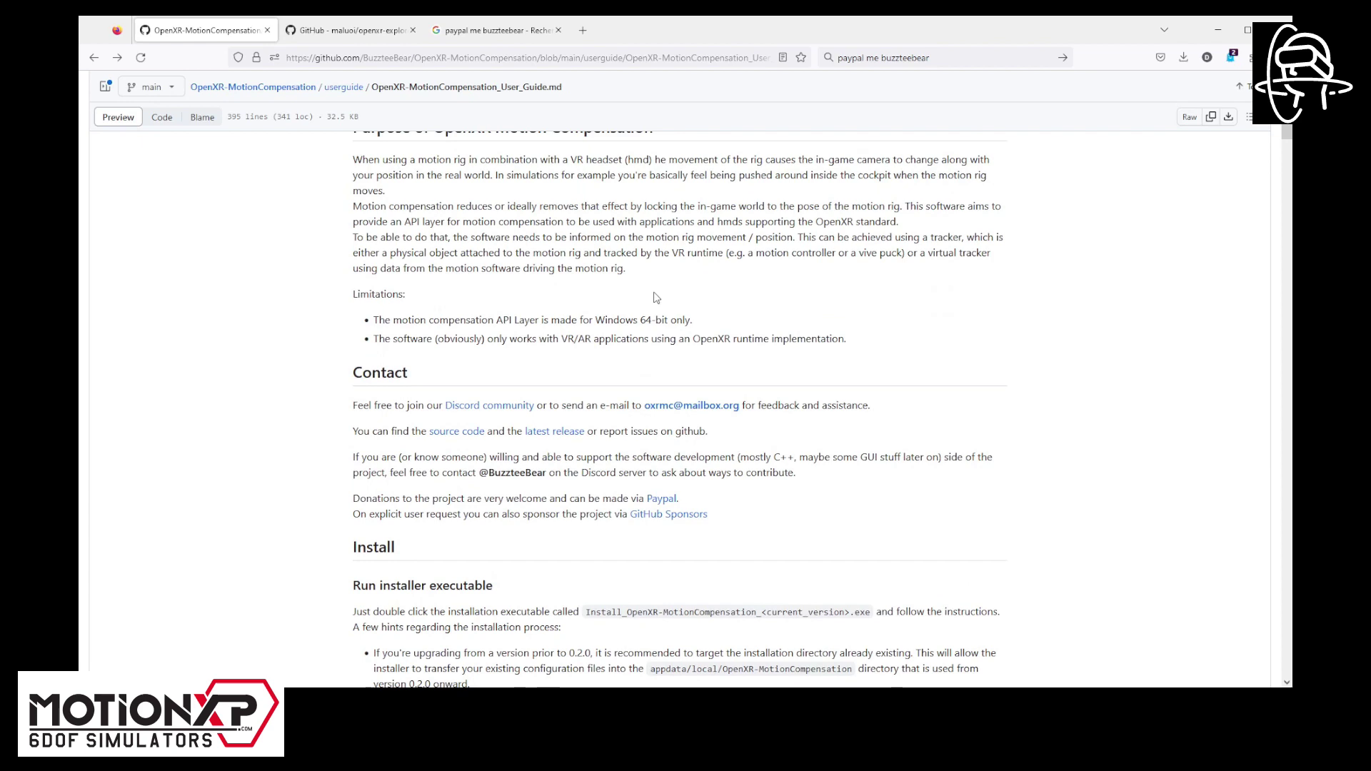
click(559, 435)
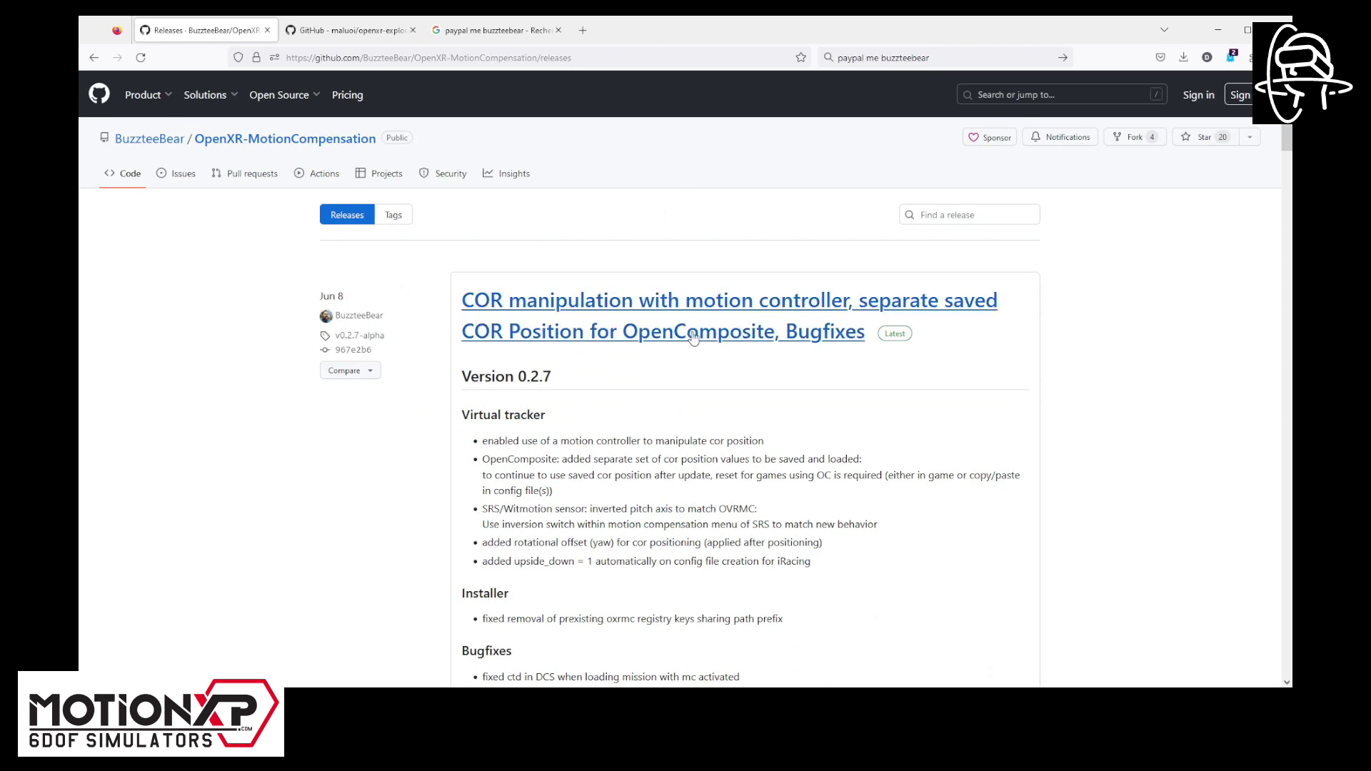
scroll(651, 357, down, 3)
scroll(676, 351, down, 2)
scroll(675, 350, down, 2)
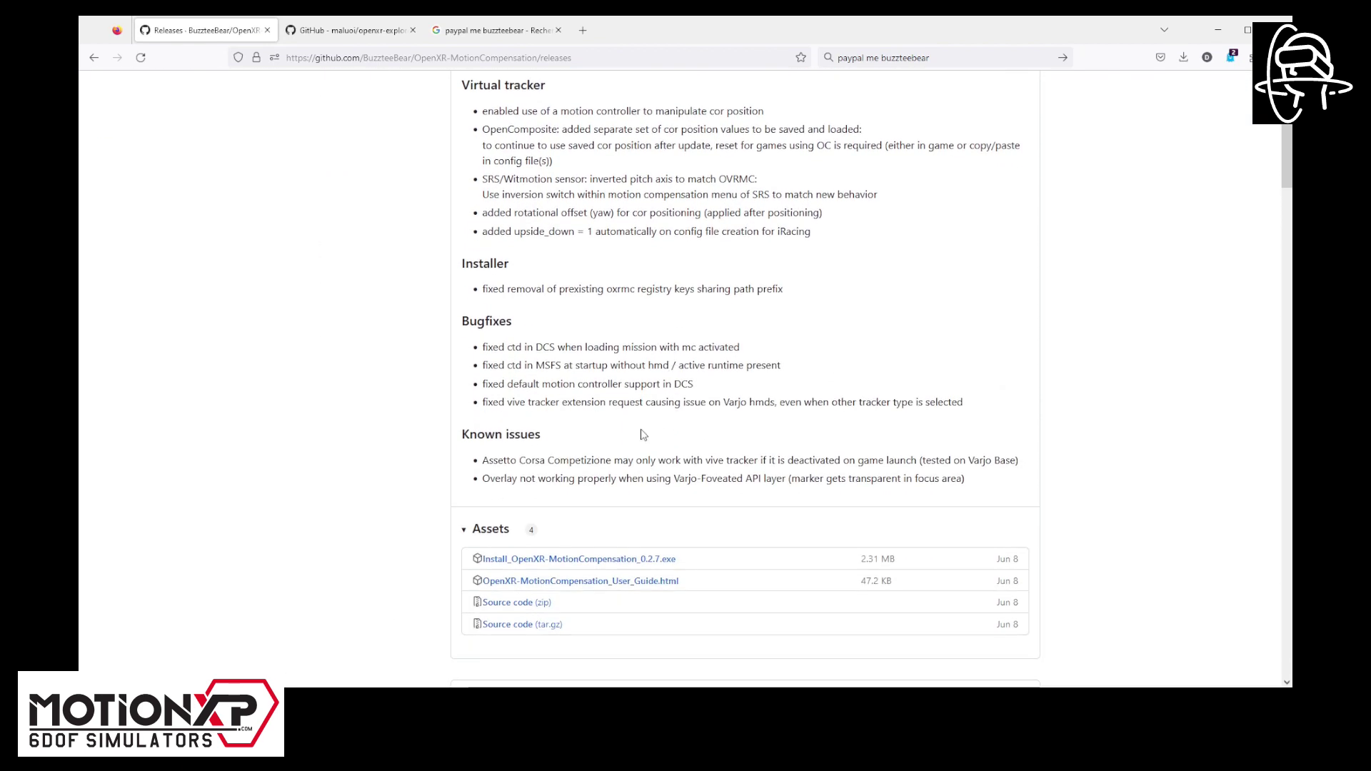
click(608, 560)
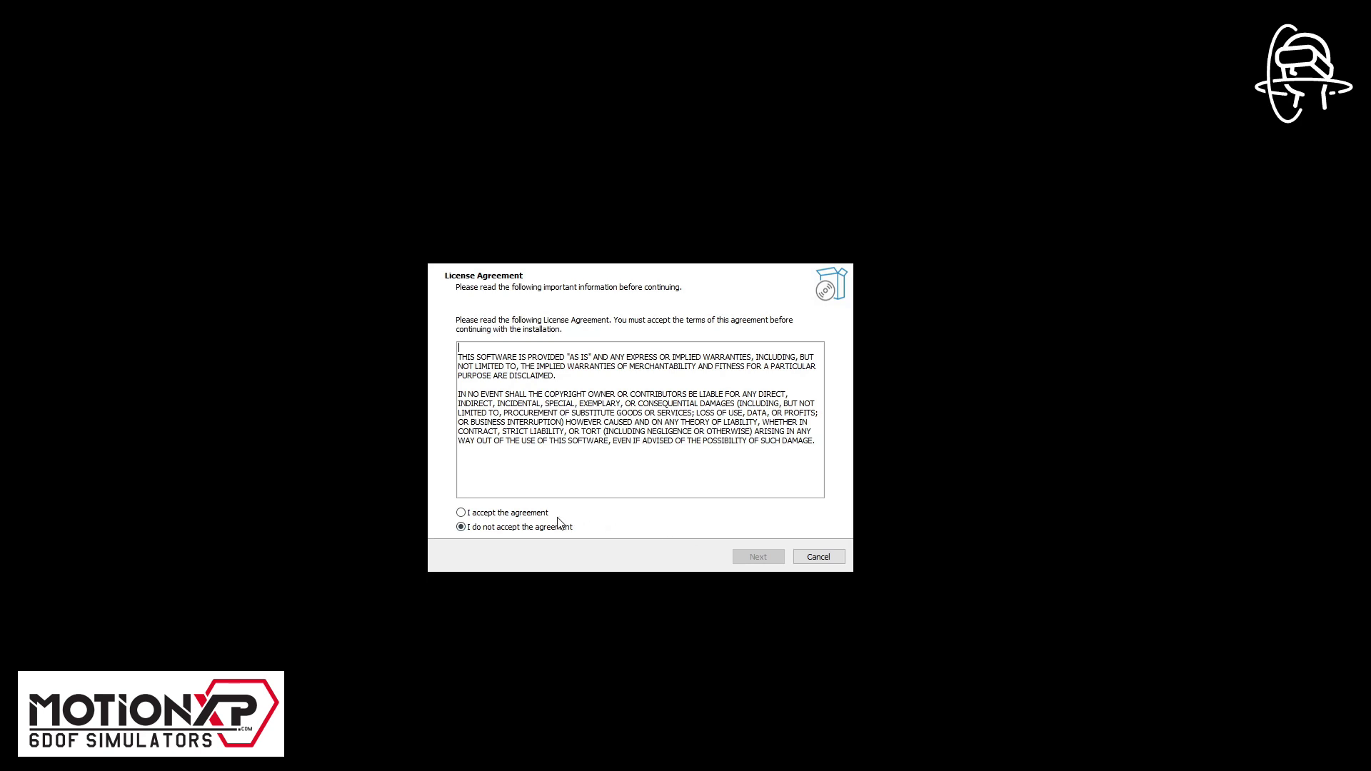
Accept the license and install OpenXR-MotionCompensation 0.2.7, letting setup close OpenXR Explorer.
click(462, 512)
click(758, 558)
click(761, 558)
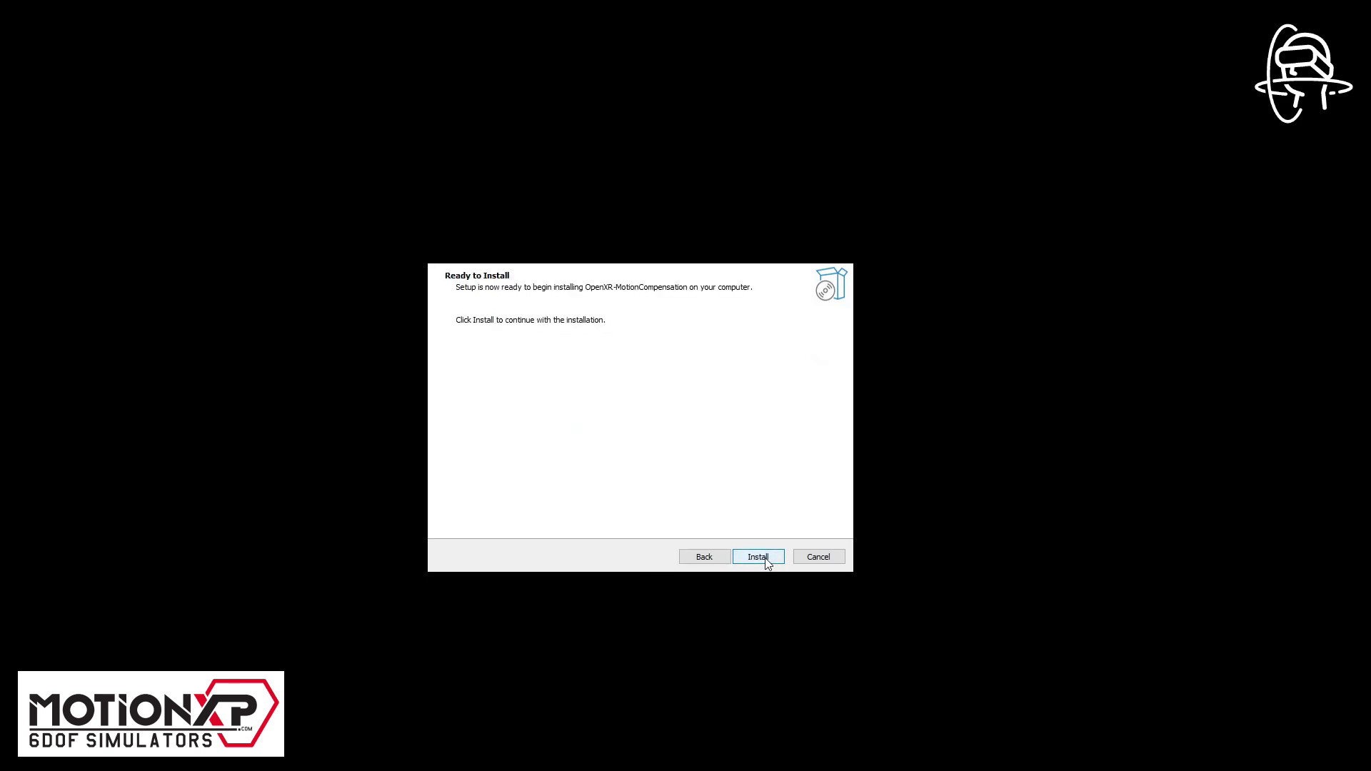
click(758, 557)
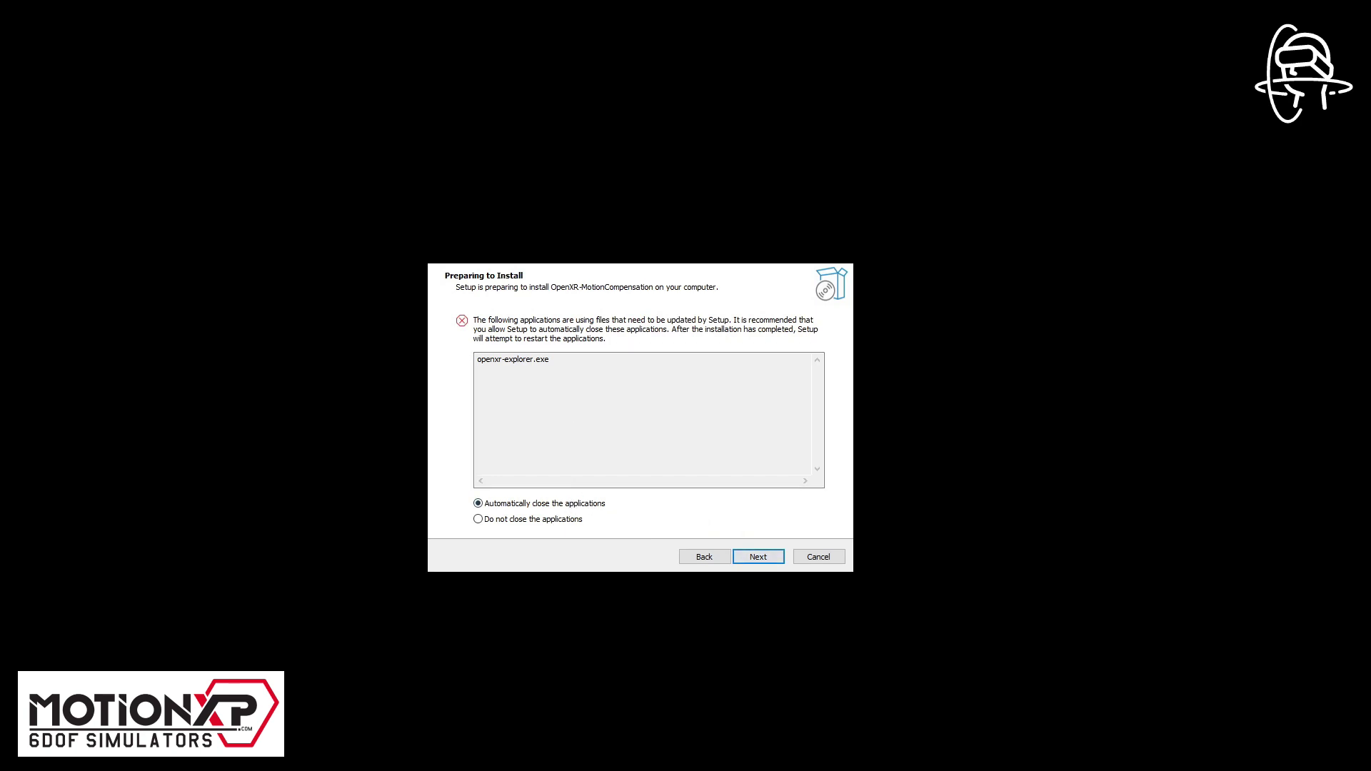
click(758, 557)
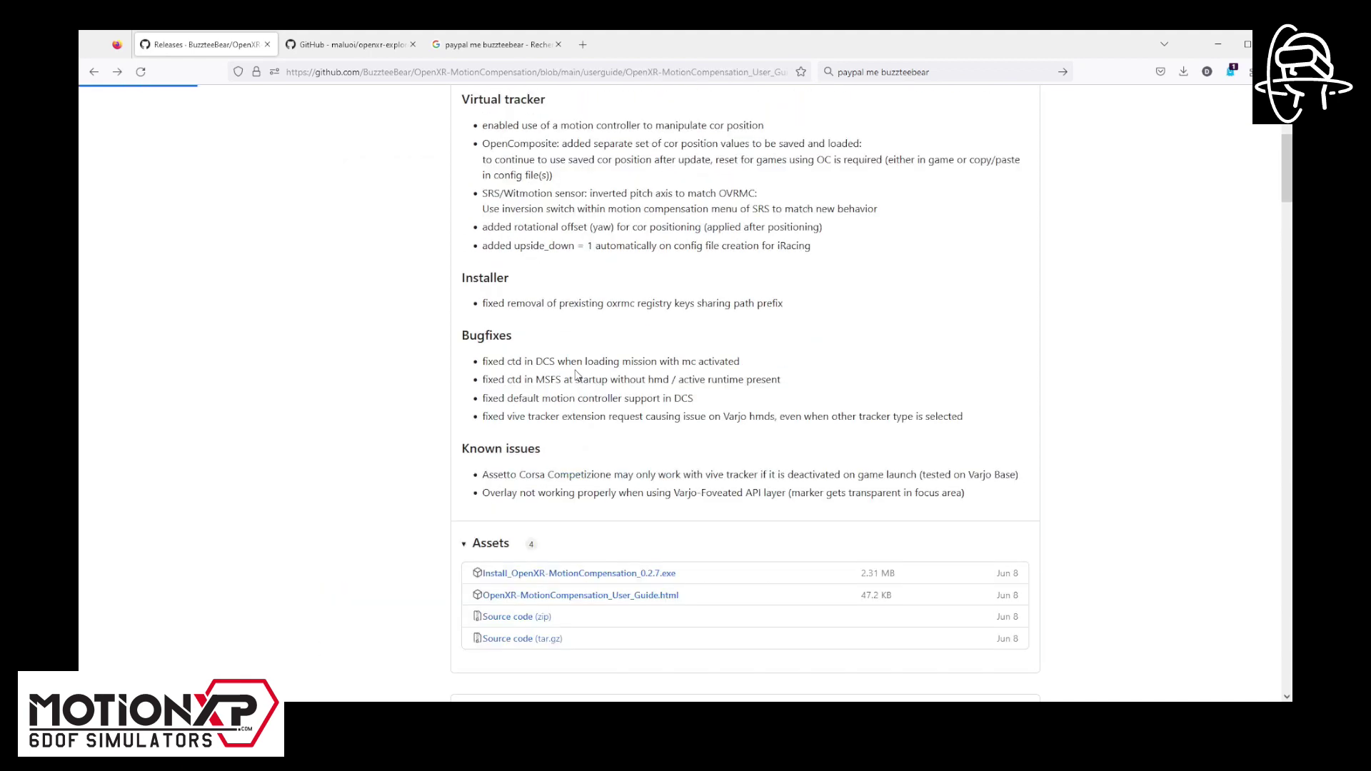
scroll(577, 356, down, 2)
scroll(577, 356, down, 2)
scroll(577, 356, down, 2)
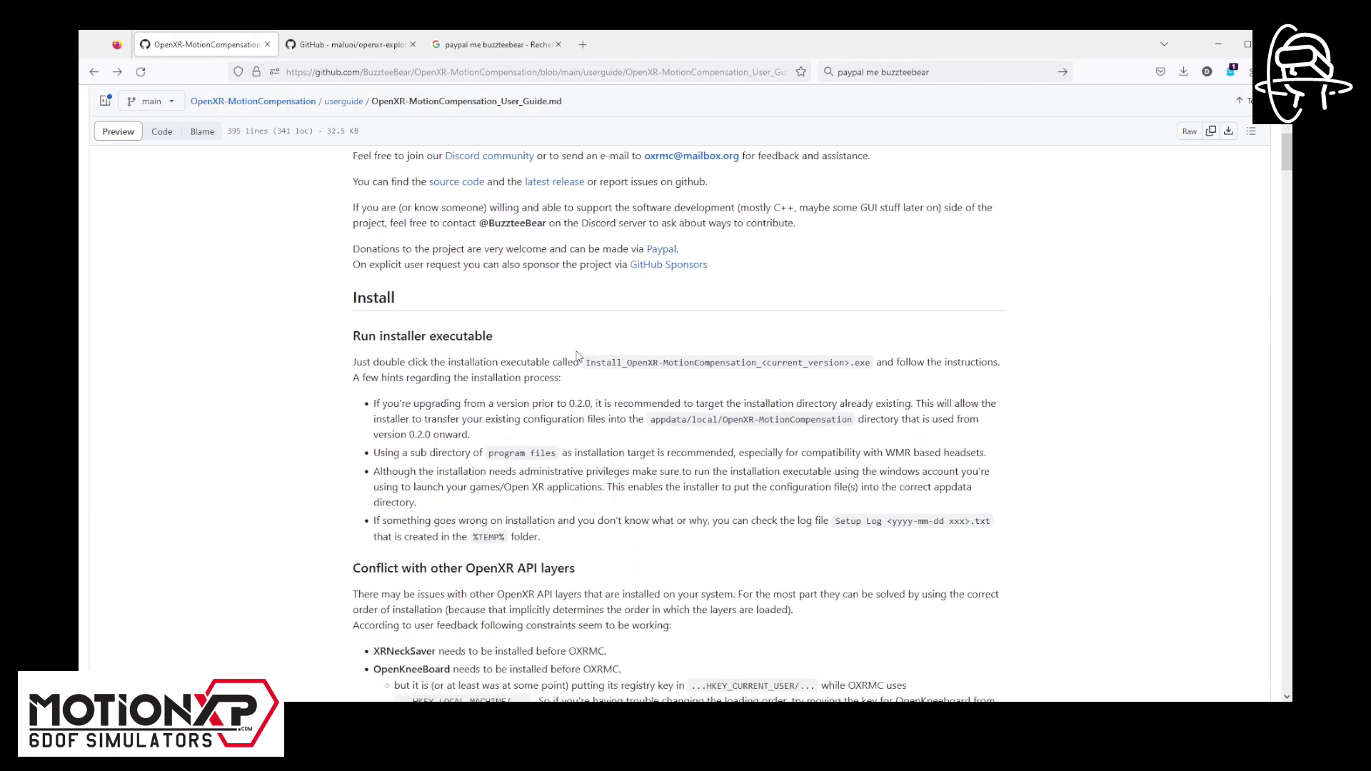
scroll(577, 356, down, 2)
scroll(577, 356, down, 2)
scroll(578, 356, down, 2)
scroll(576, 355, down, 2)
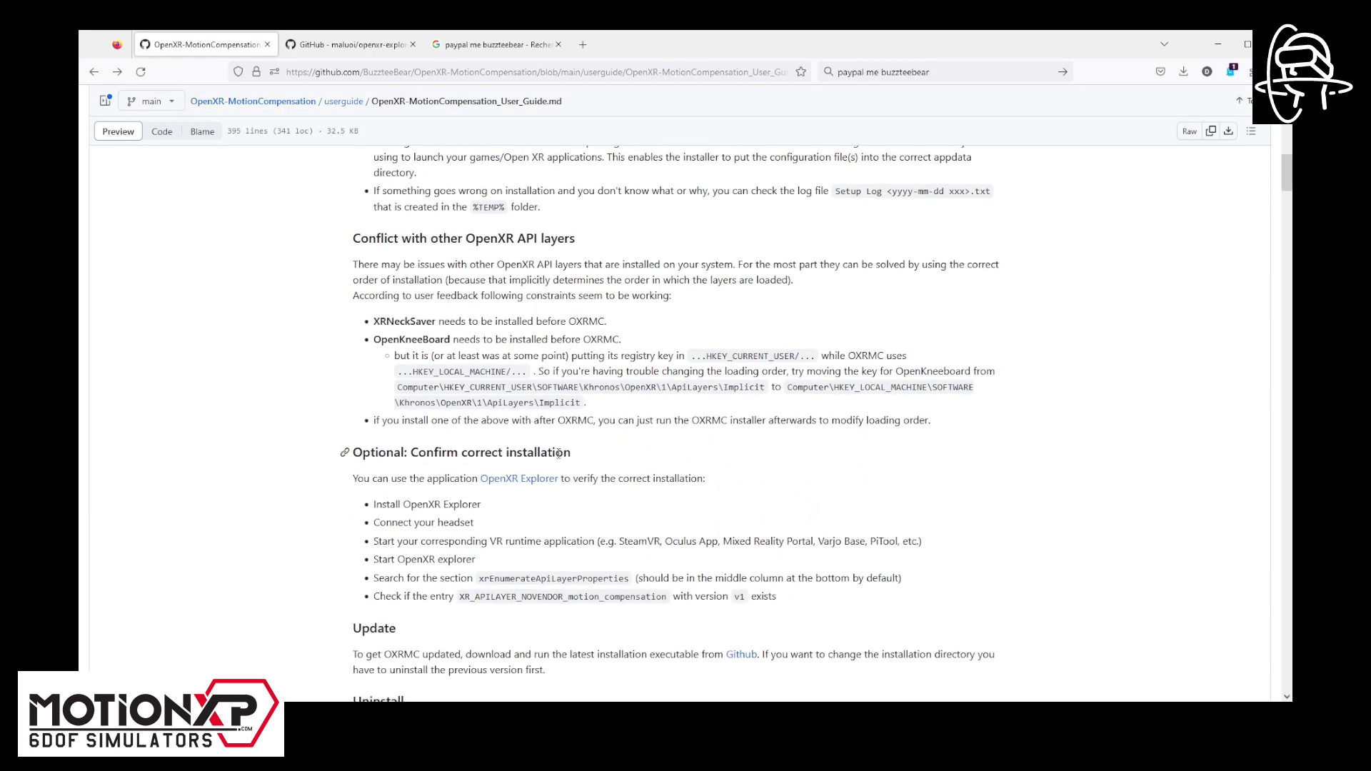
Download openxr-explorer-win-x64.msi from the OpenXR Explorer releases page.
click(535, 480)
scroll(599, 379, down, 2)
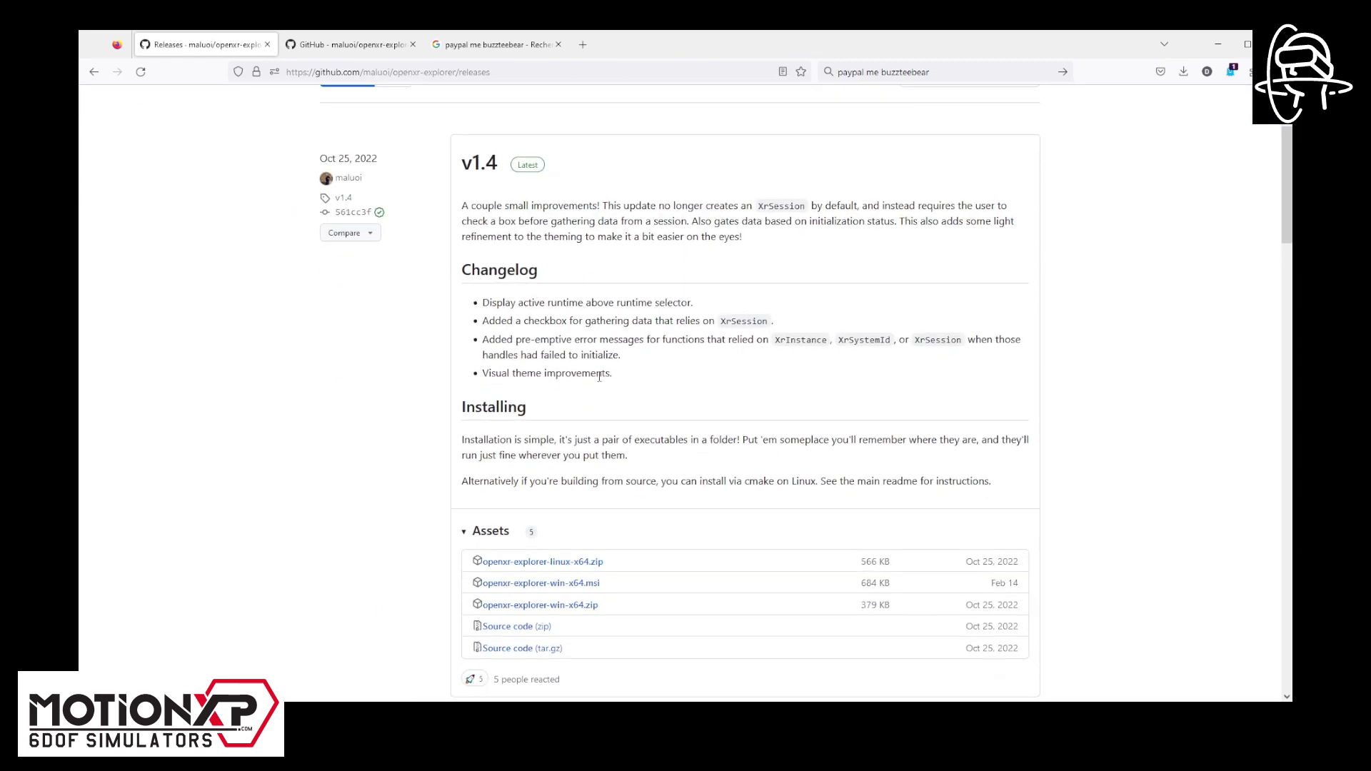
scroll(599, 379, down, 1)
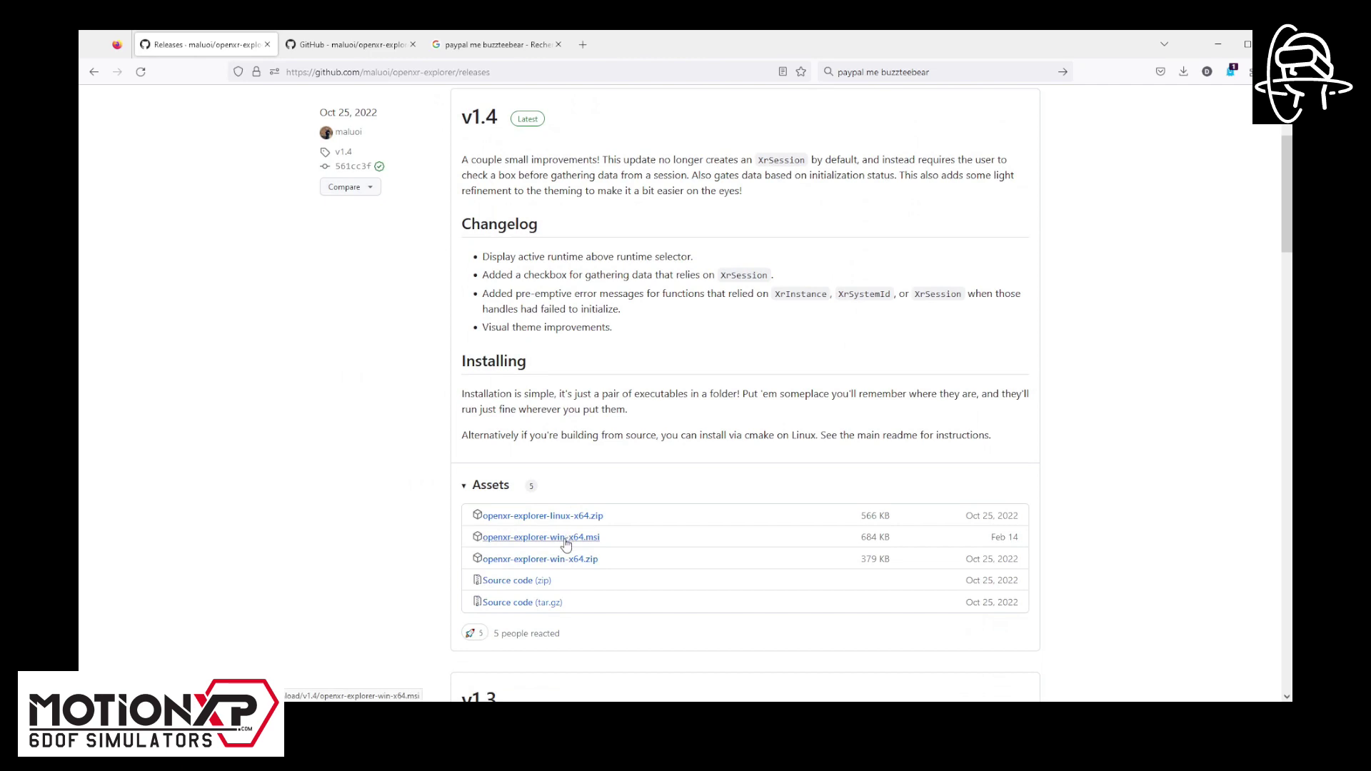
click(541, 536)
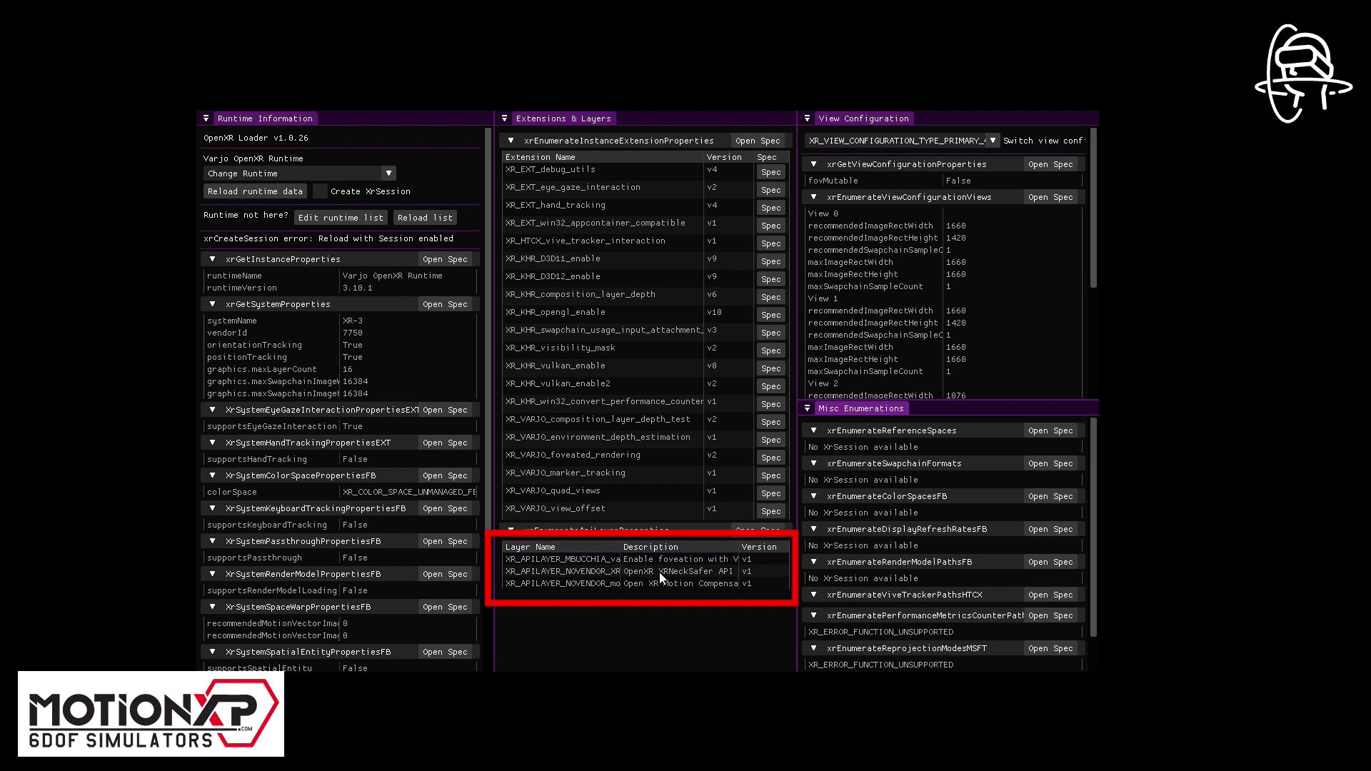
Check xrEnumerateApiLayerProperties for the XR_APILAYER_NOVENDOR_motion_compensation layer.
click(660, 571)
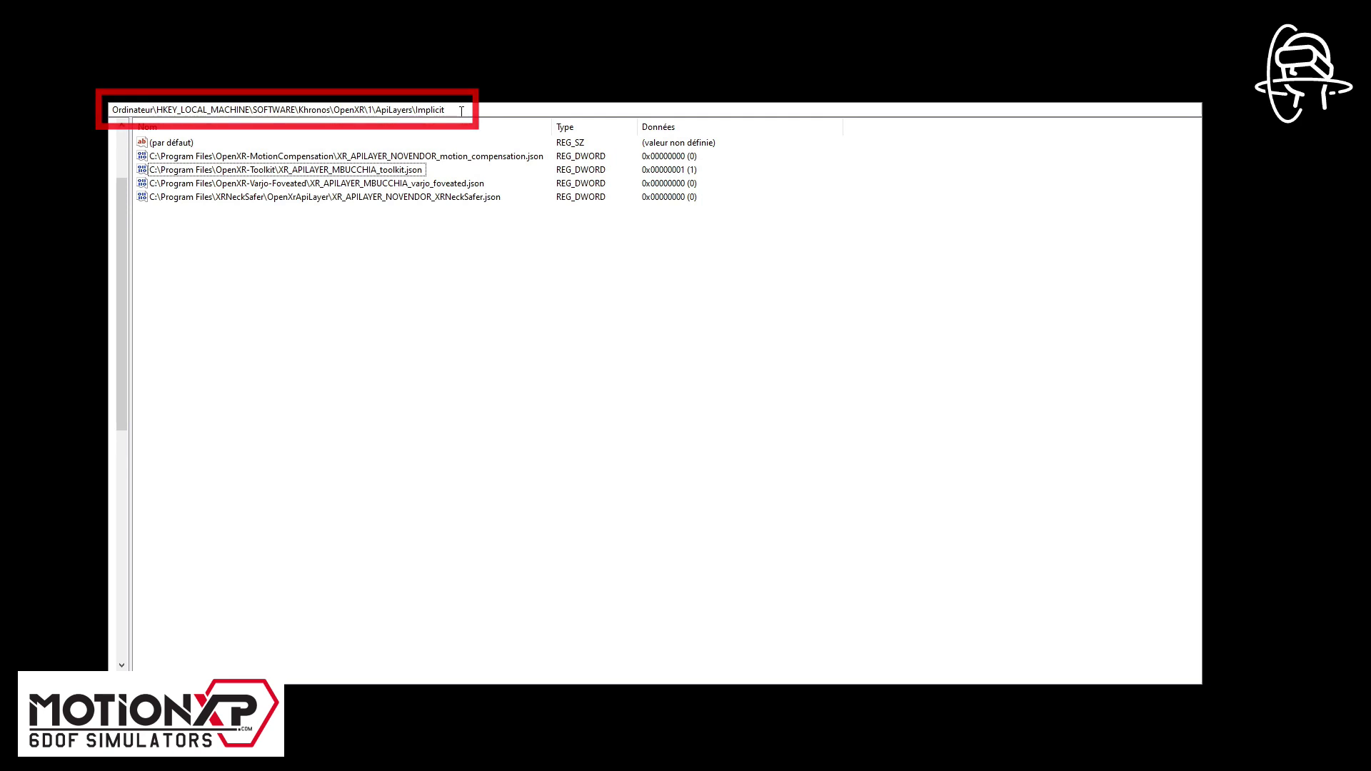
Inspect the motion compensation, OpenXR-Toolkit, Varjo-Foveated and XRNeckSafer implicit layer entries.
click(436, 157)
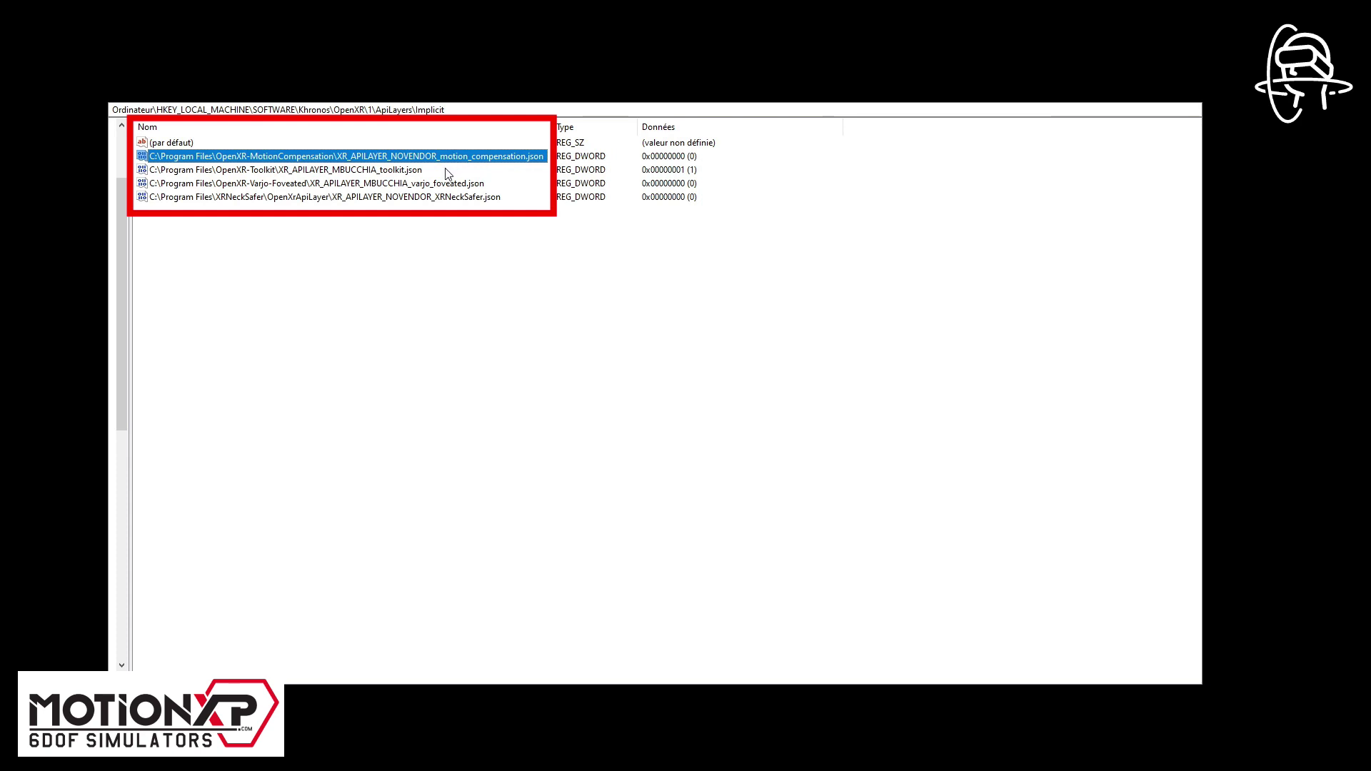
click(418, 172)
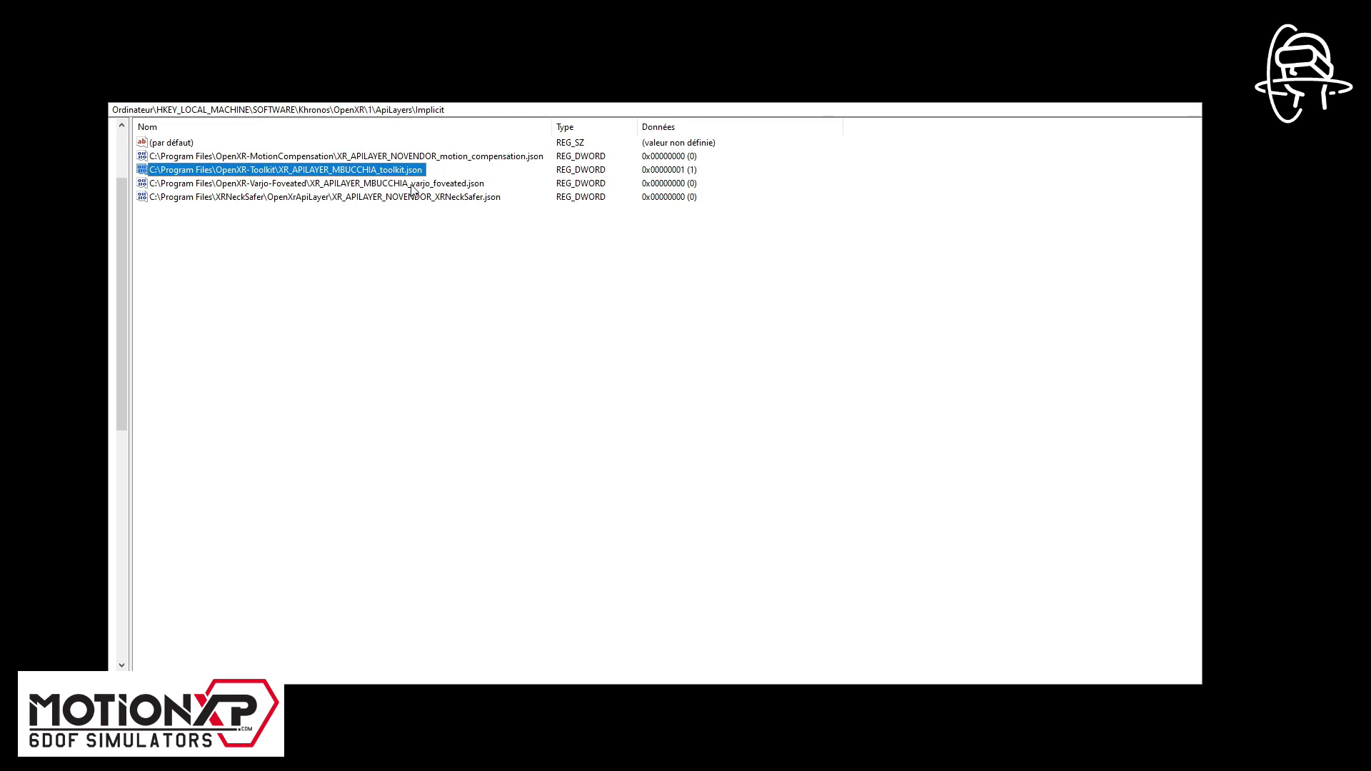
click(411, 187)
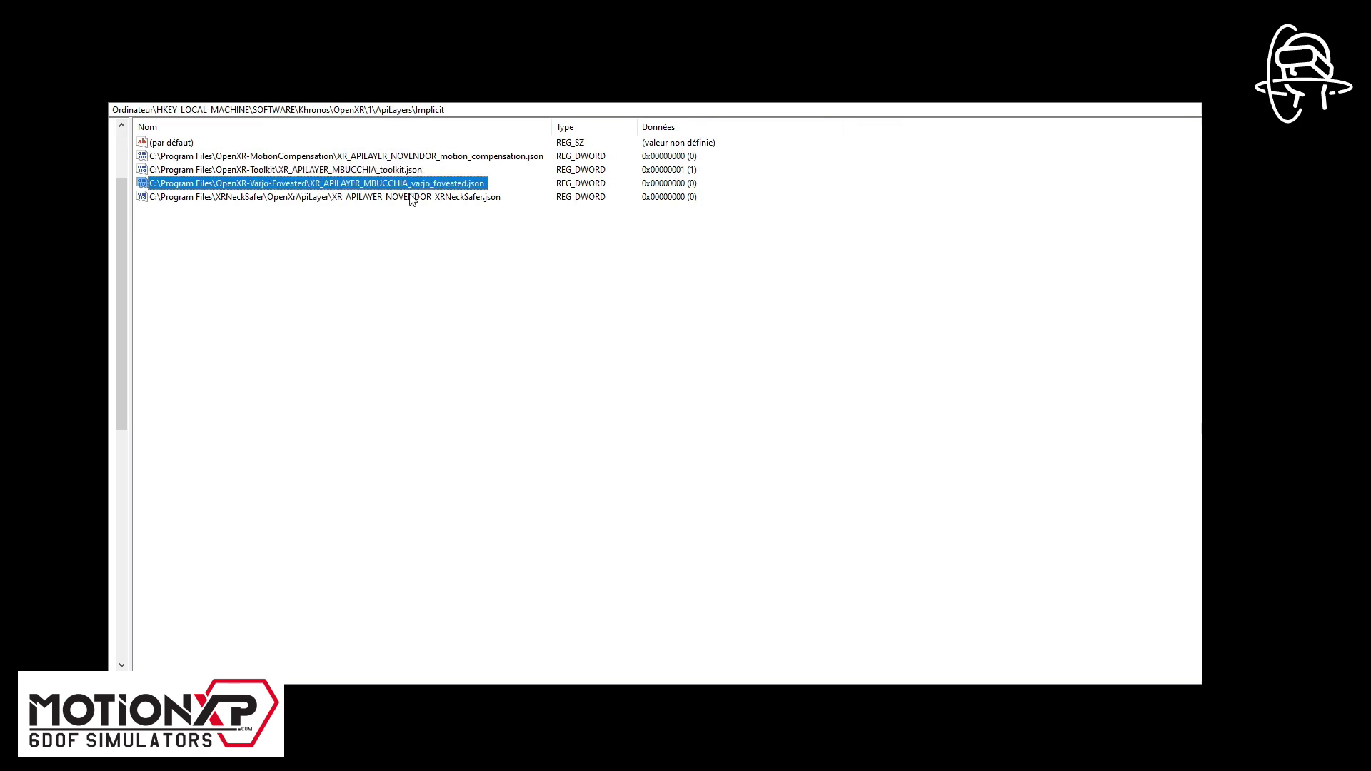
click(412, 199)
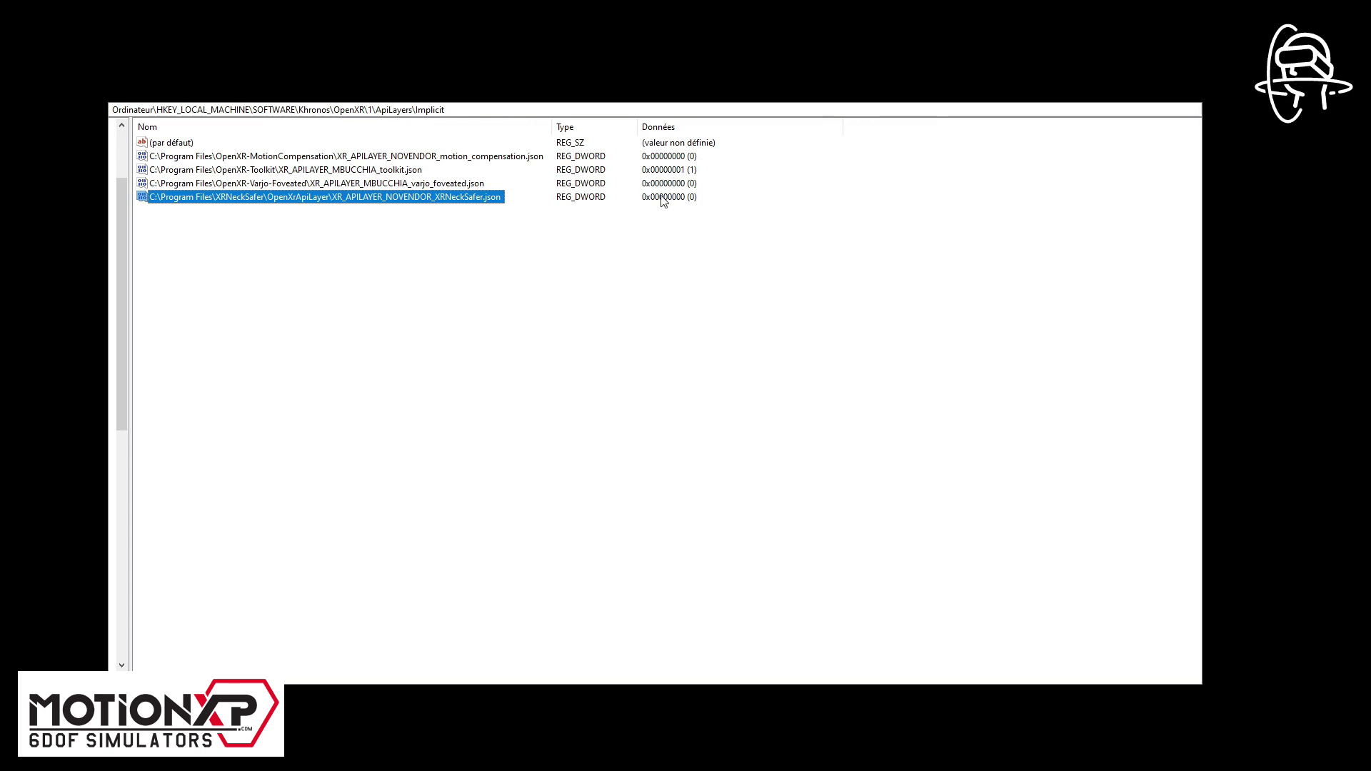
ctrl+click(662, 257)
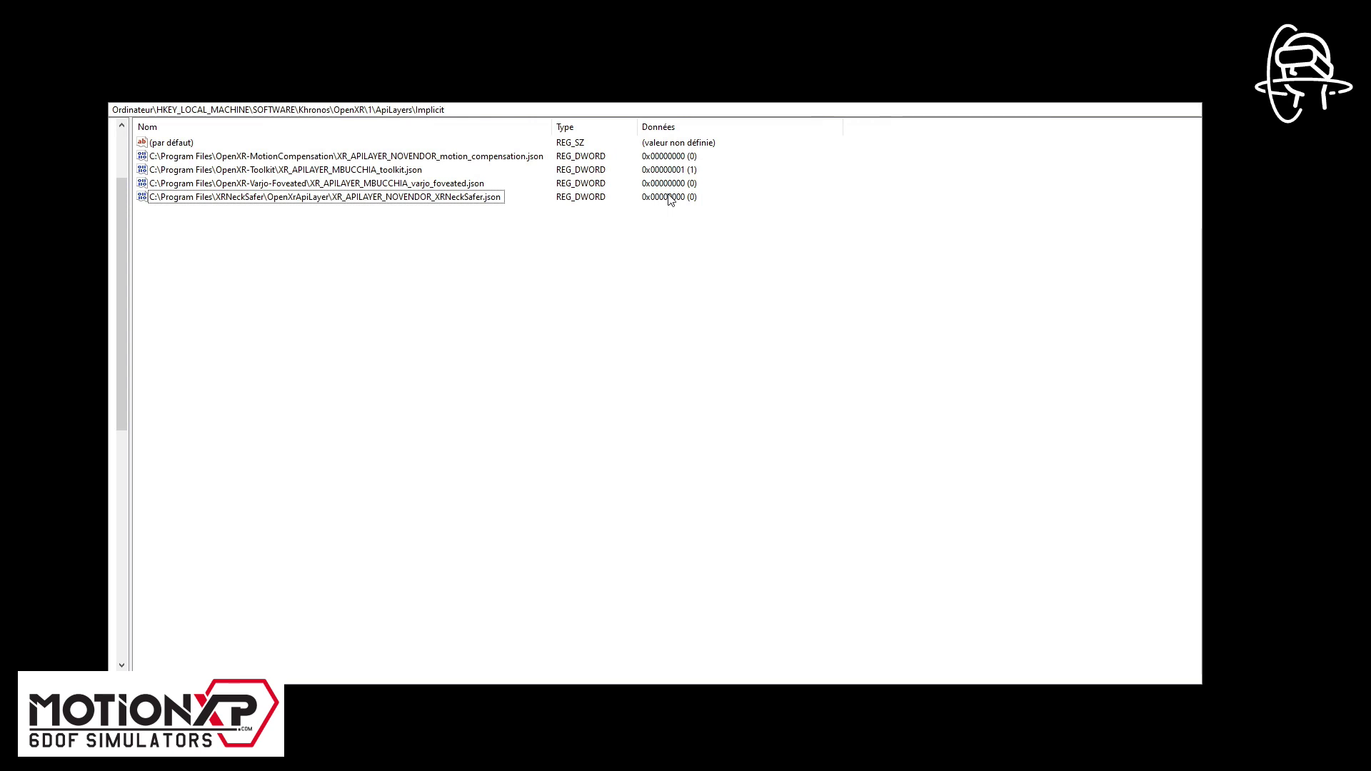
Set the XRNeckSafer and Varjo-Foveated registry values to 1.
click(470, 200)
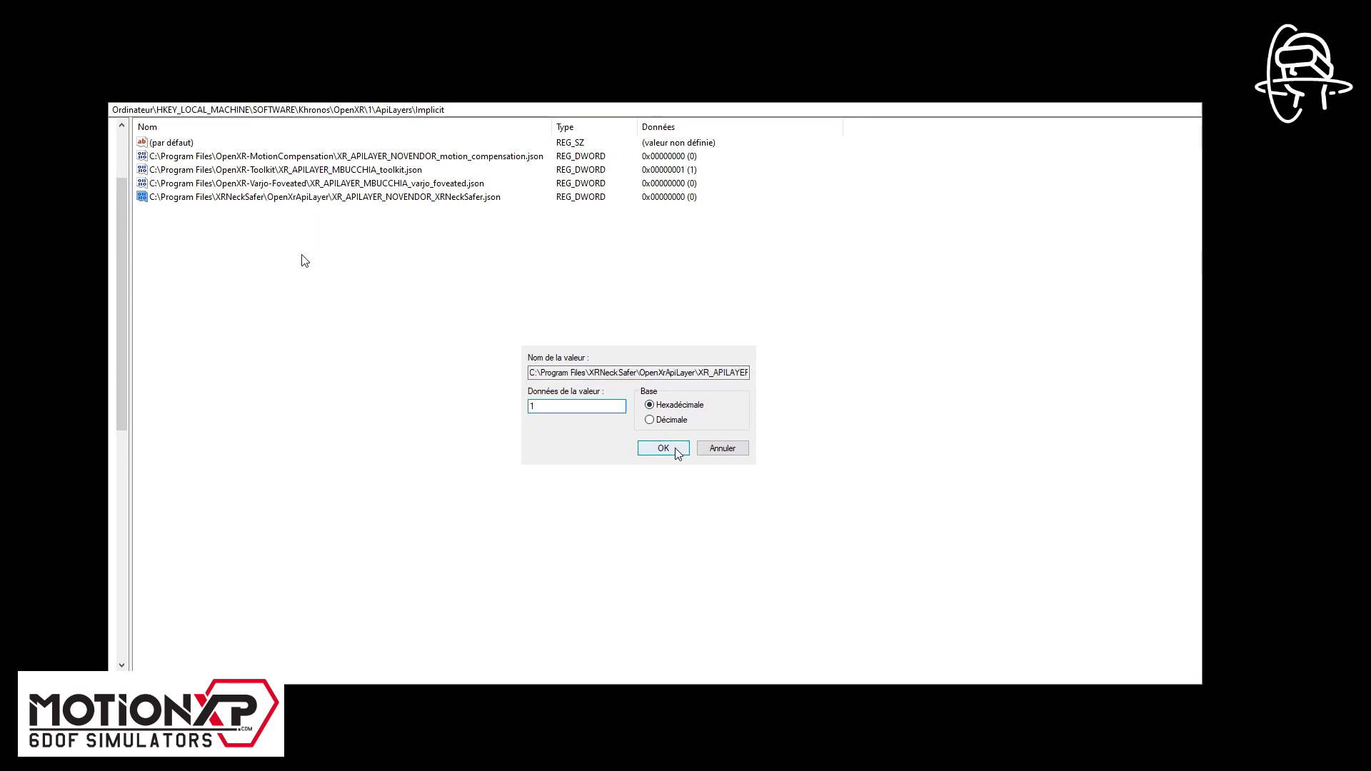
click(676, 452)
click(361, 183)
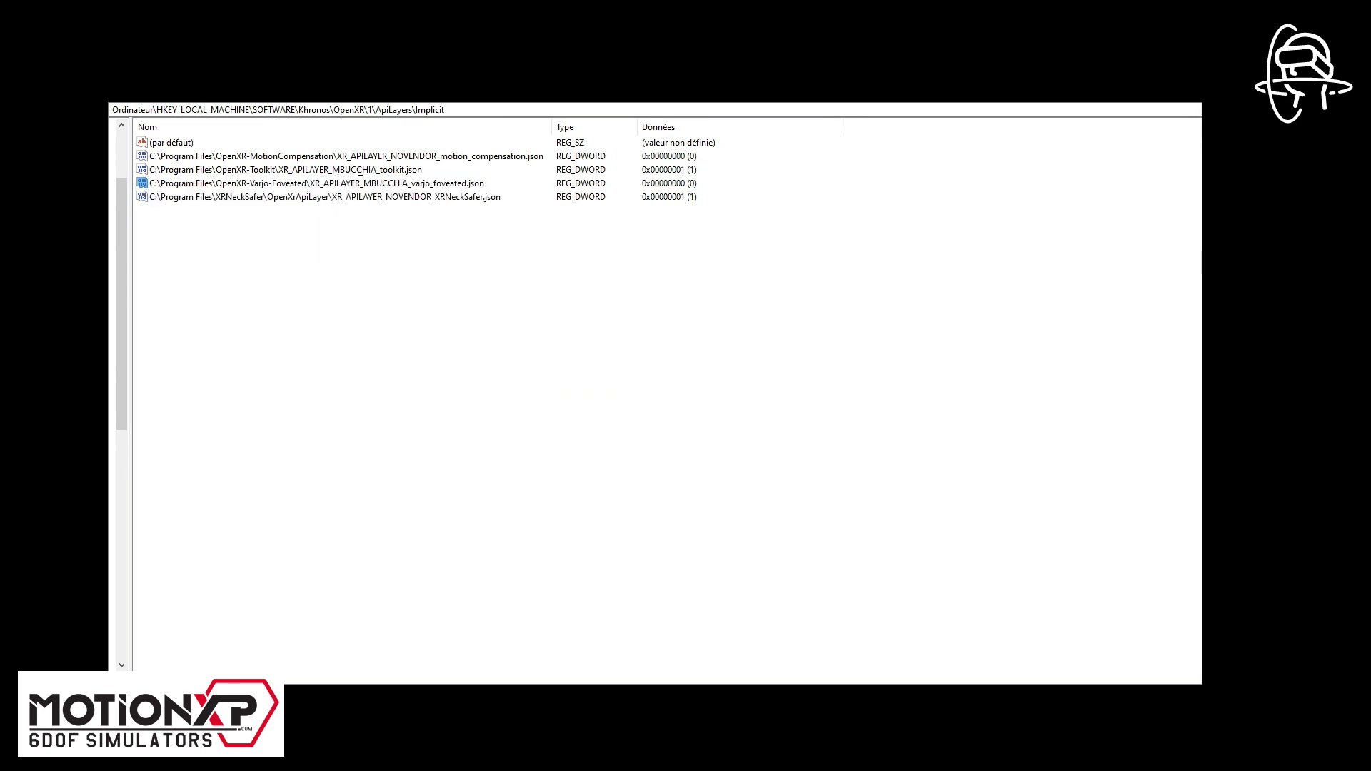
key(Return)
text(1)
key(Return)
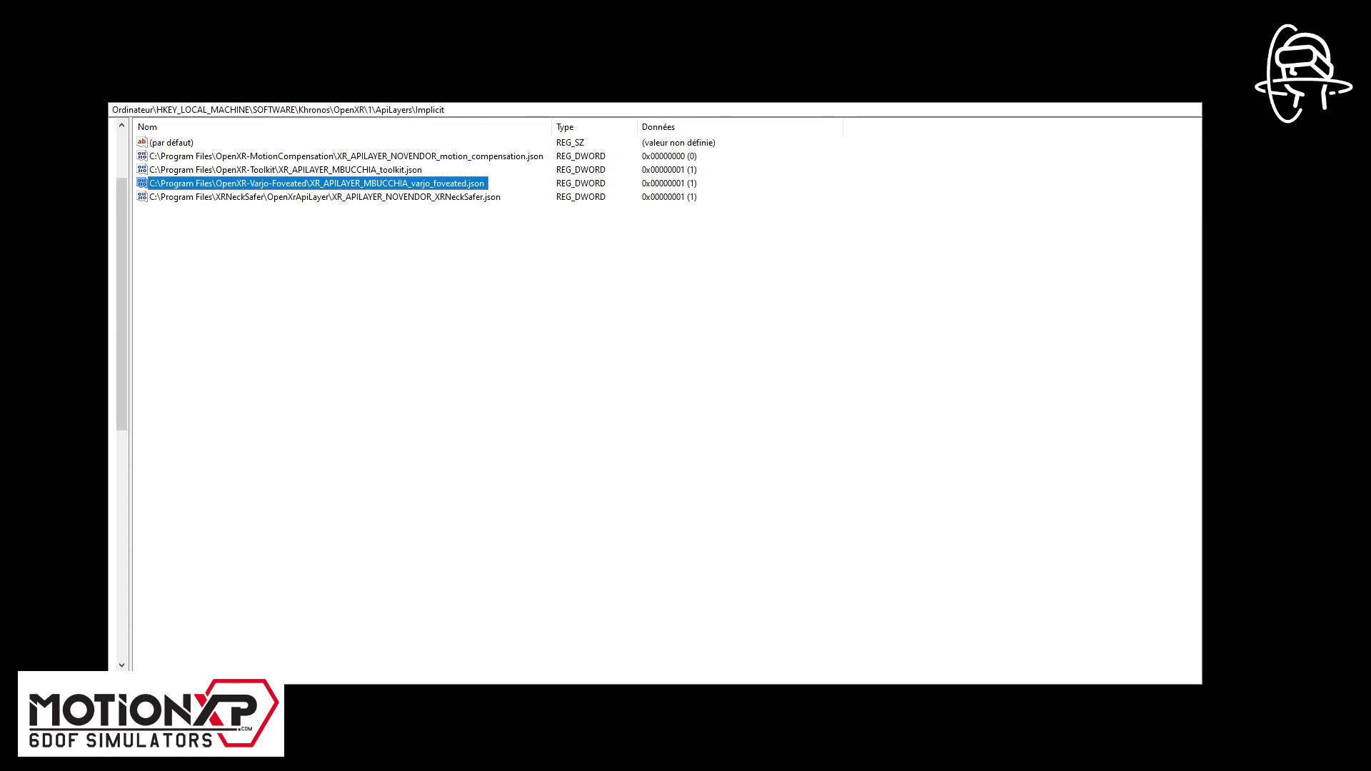
click(643, 428)
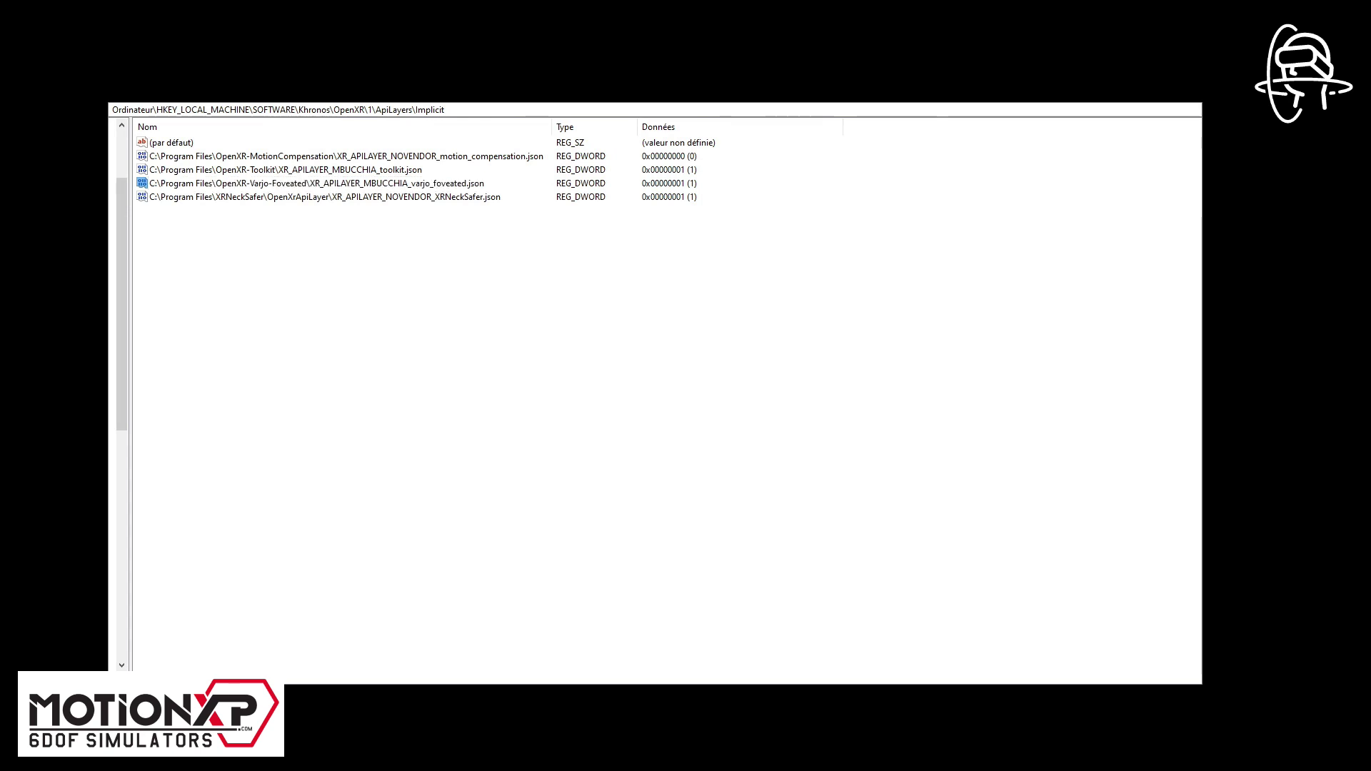
click(316, 184)
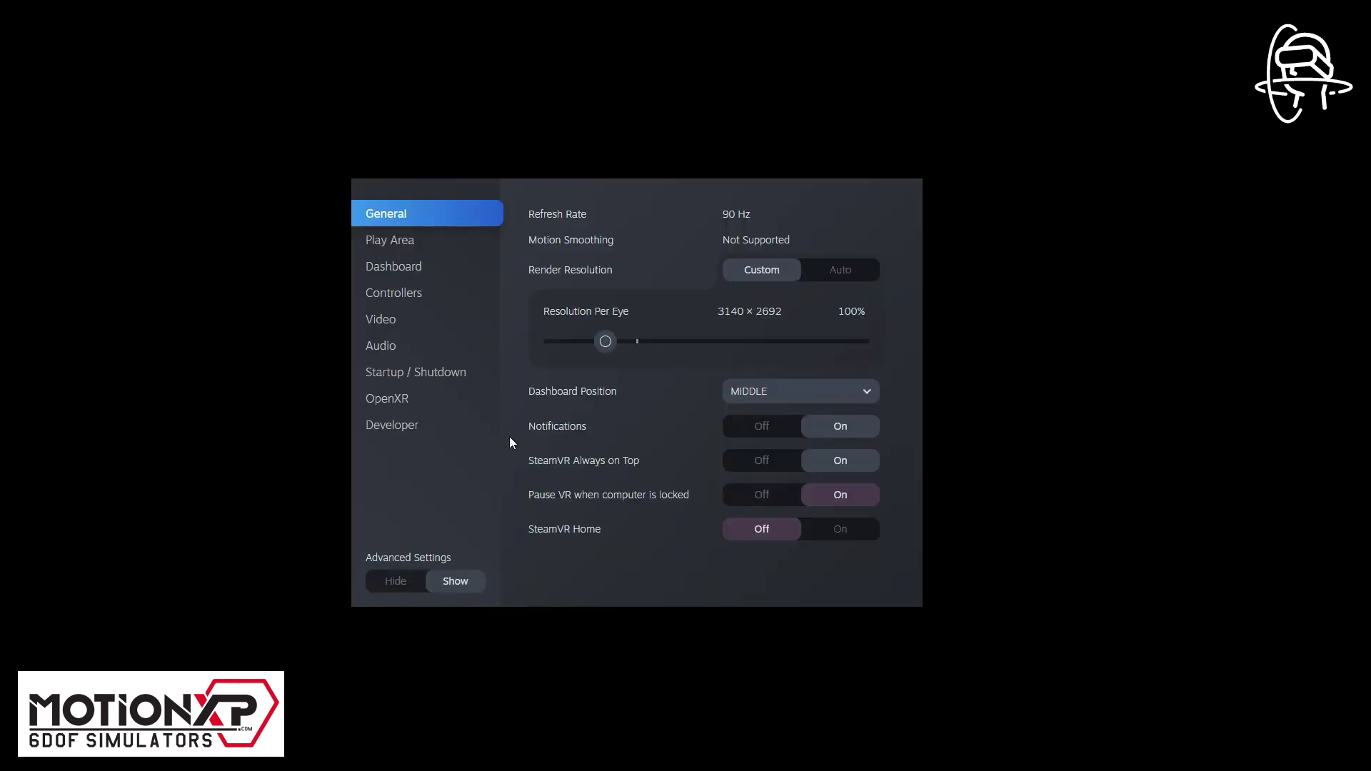
Switch the Motion Compensation Layer to On in SteamVR's OpenXR API layers list.
click(408, 400)
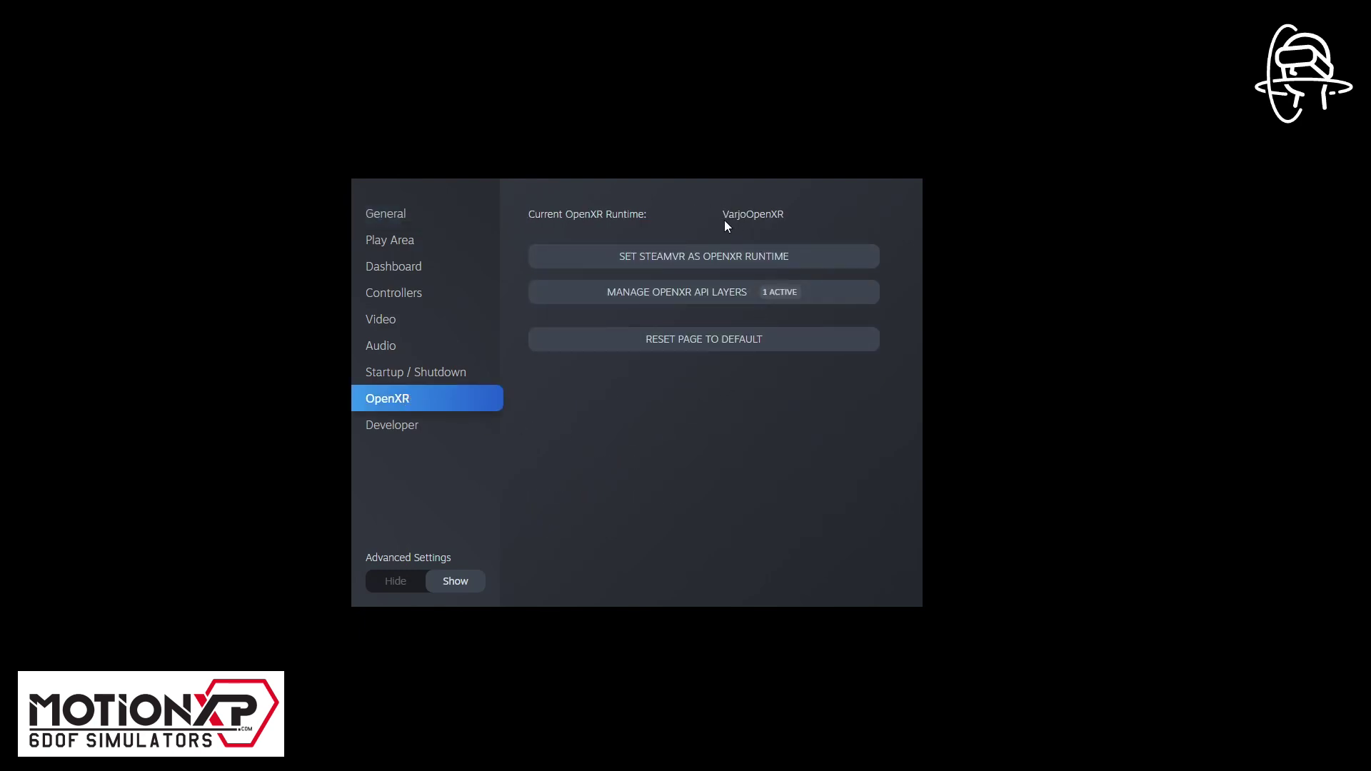
click(703, 296)
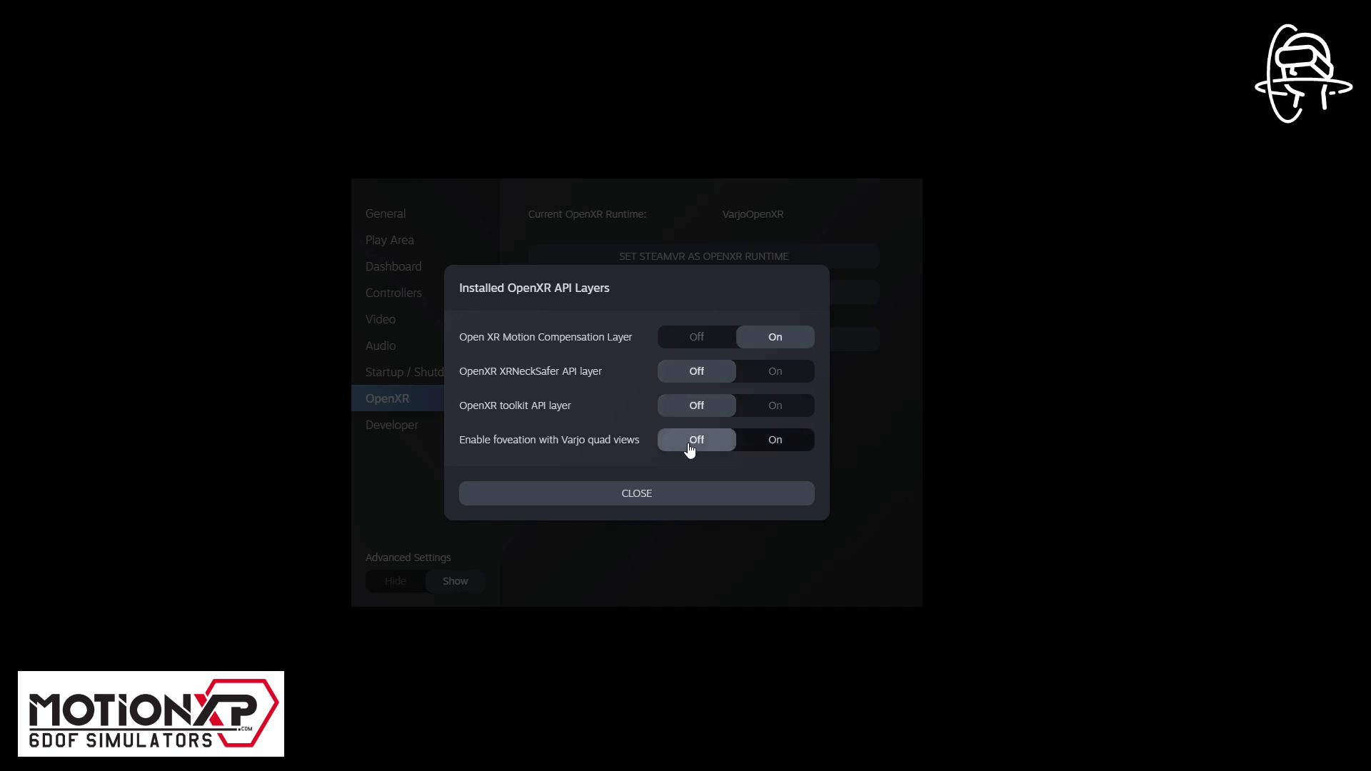
click(761, 342)
click(674, 493)
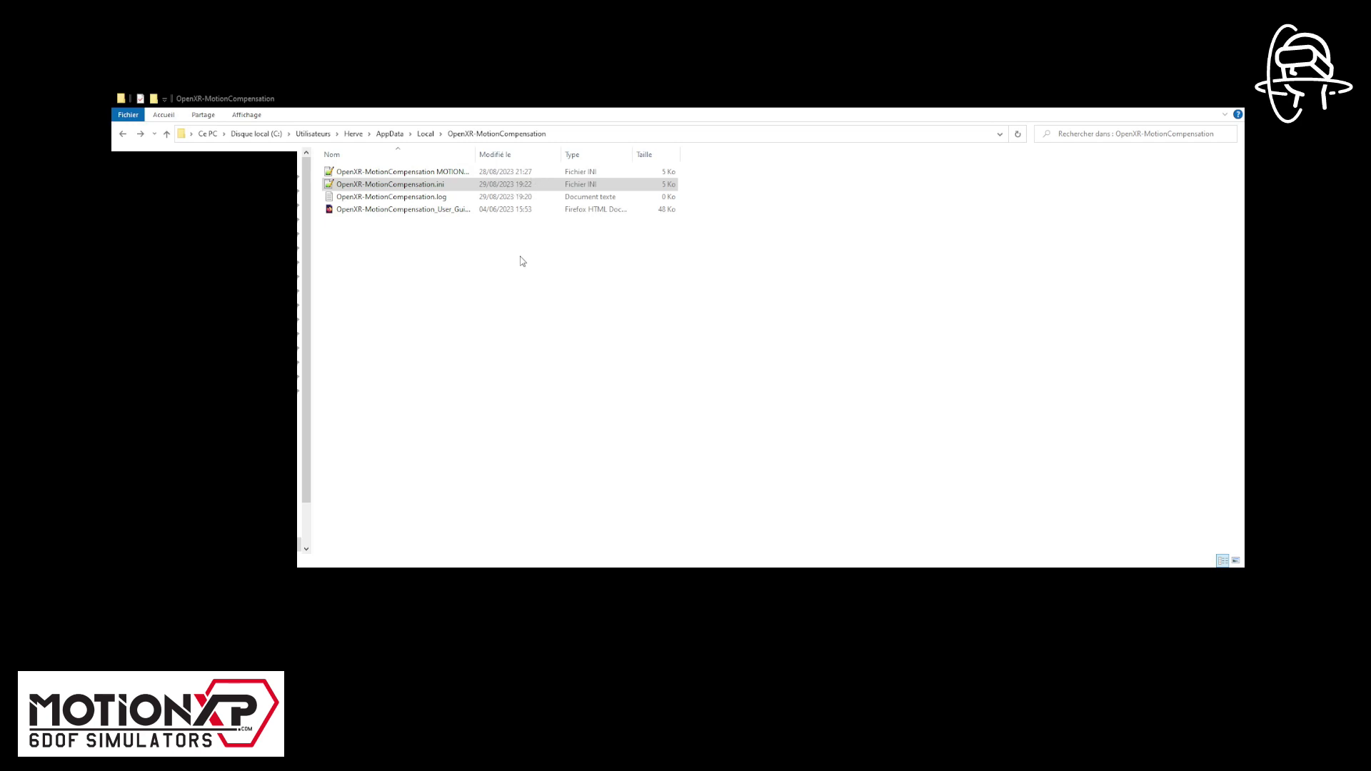
Duplicate OpenXR-MotionCompensation.ini as a backup and open the original in Notepad++.
key(ctrl+v)
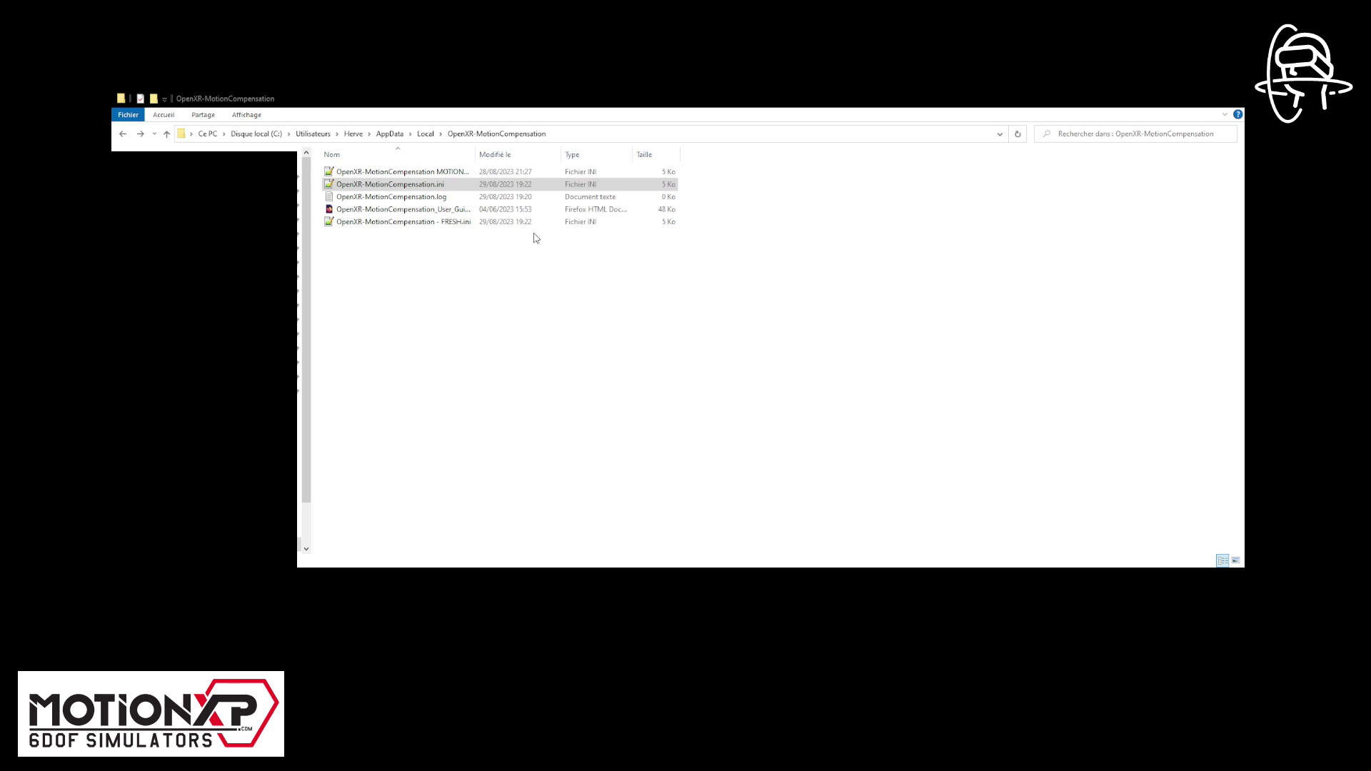
double_click(511, 189)
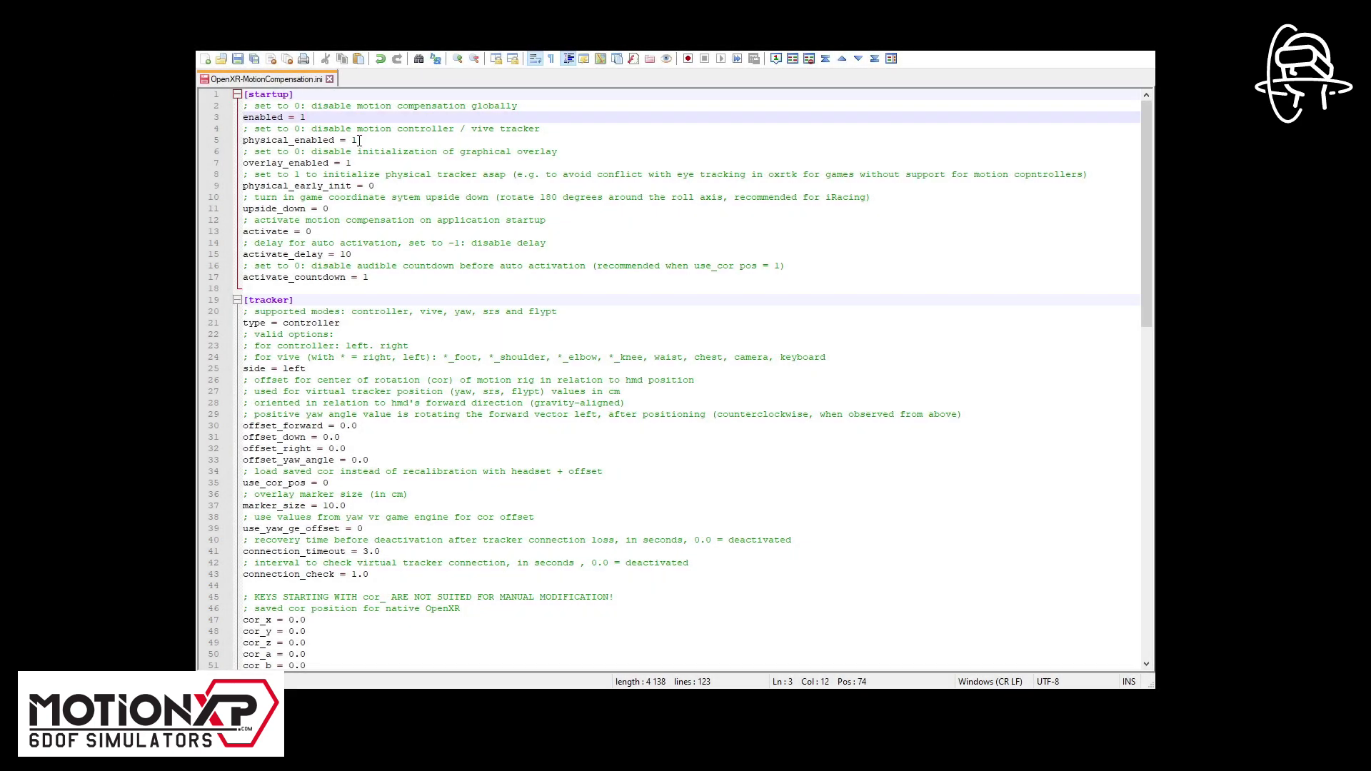
Review the physical_enabled, overlay_enabled, physical_early_init and upside_down settings.
click(361, 140)
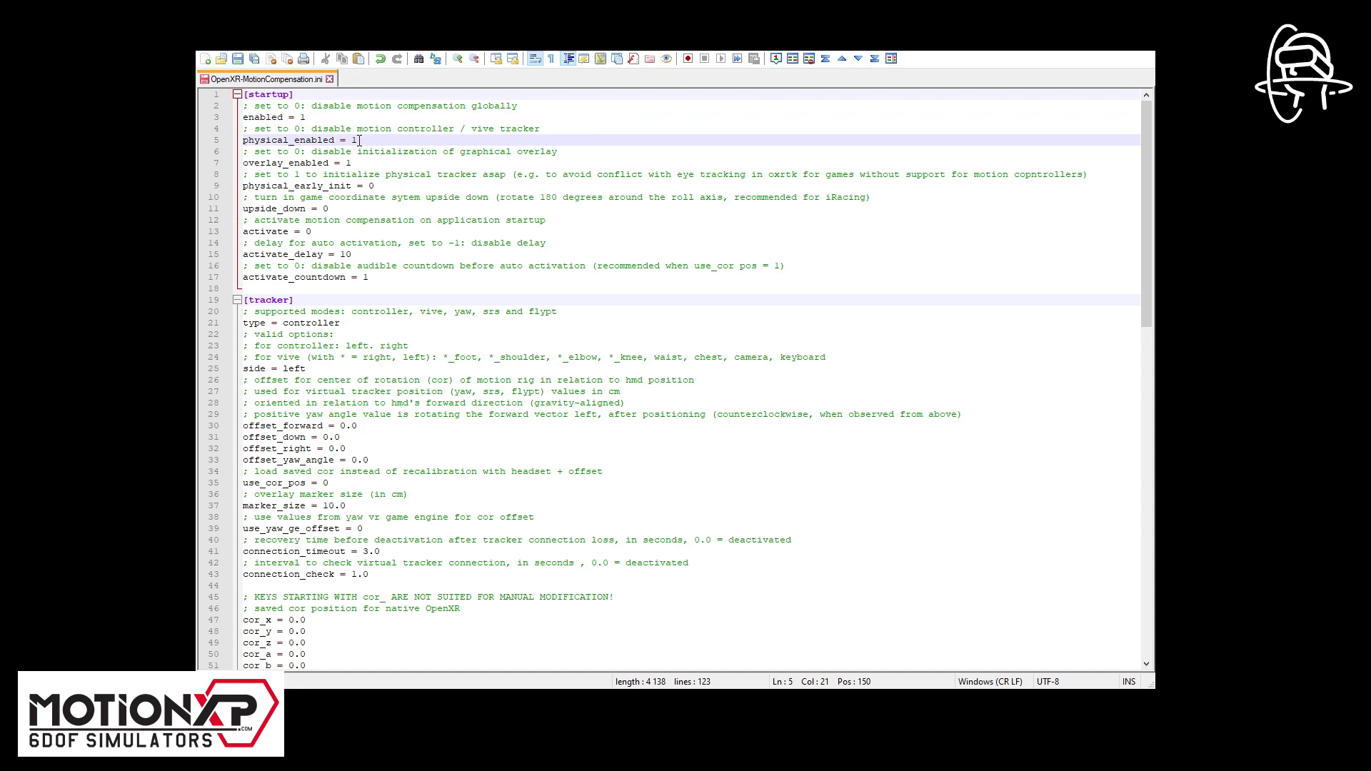
click(358, 162)
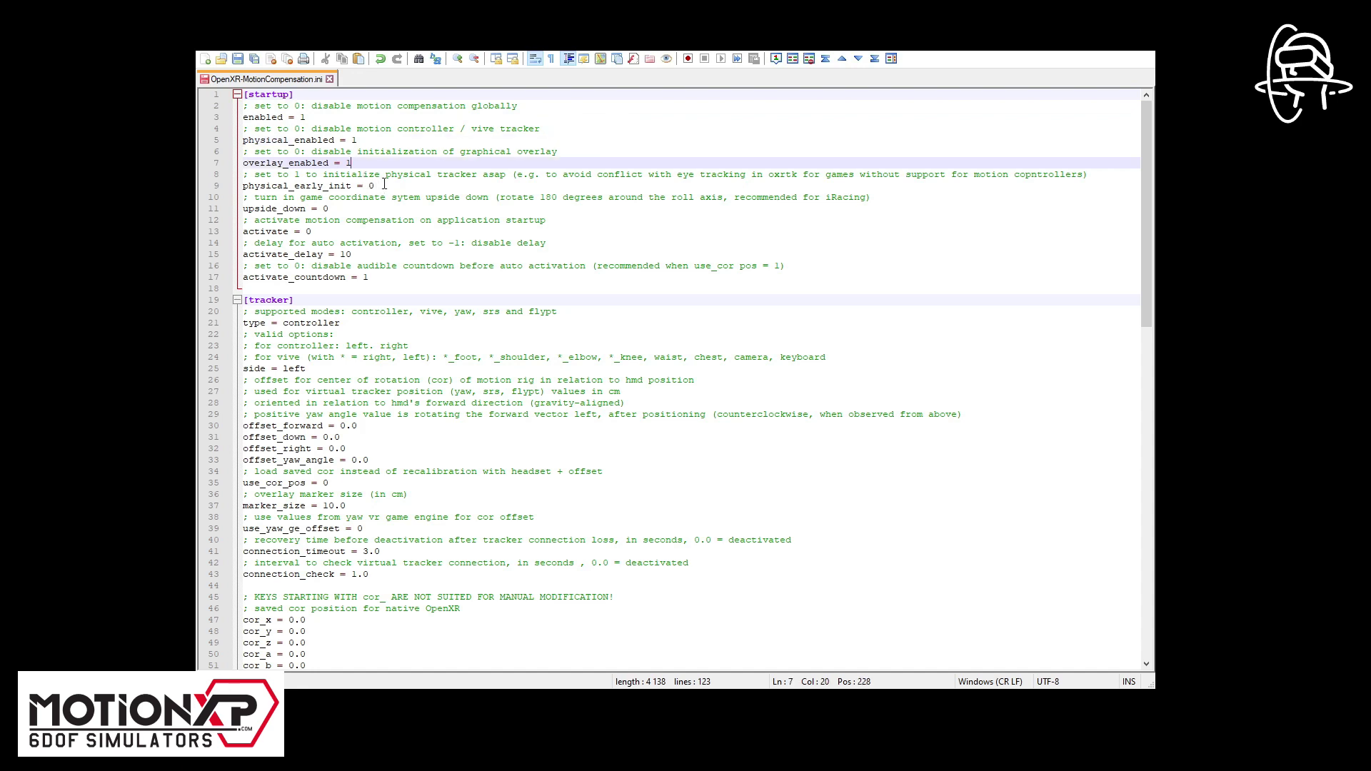
click(384, 184)
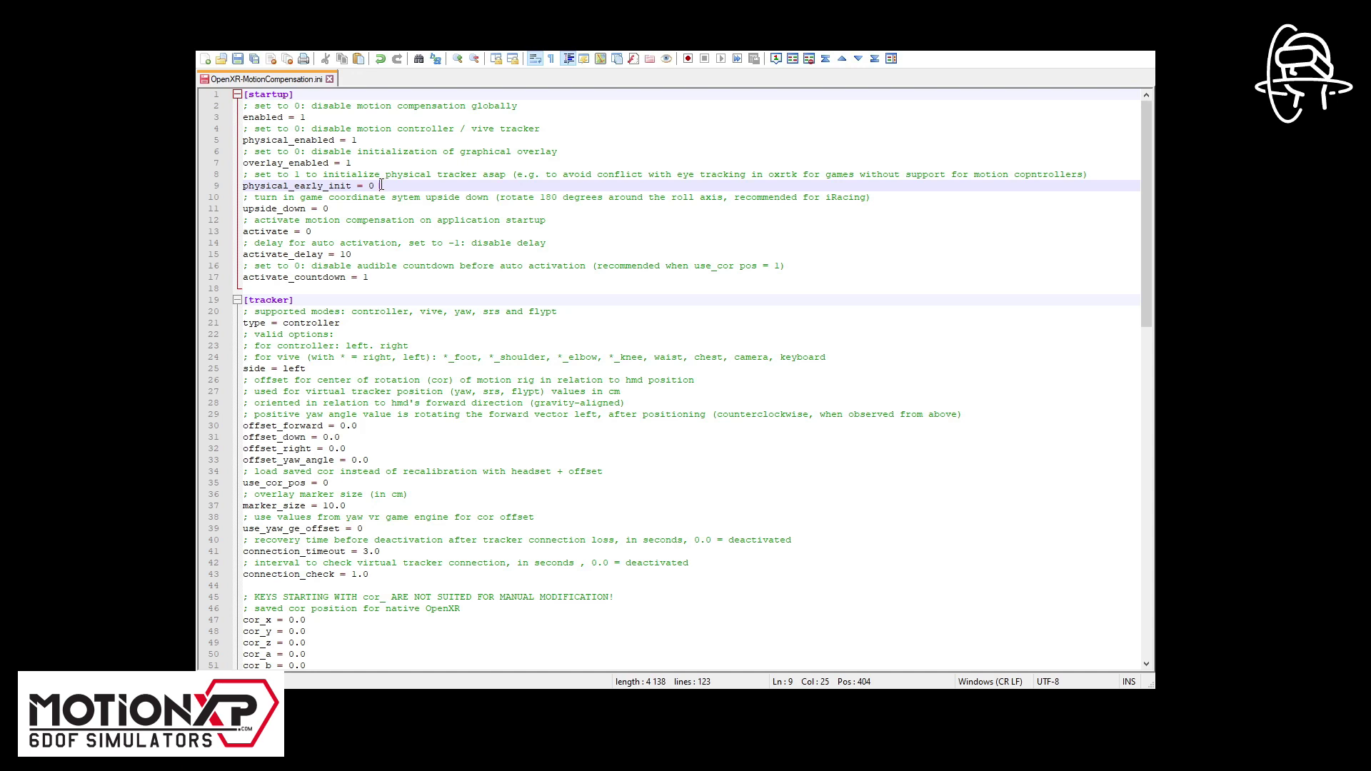
click(346, 208)
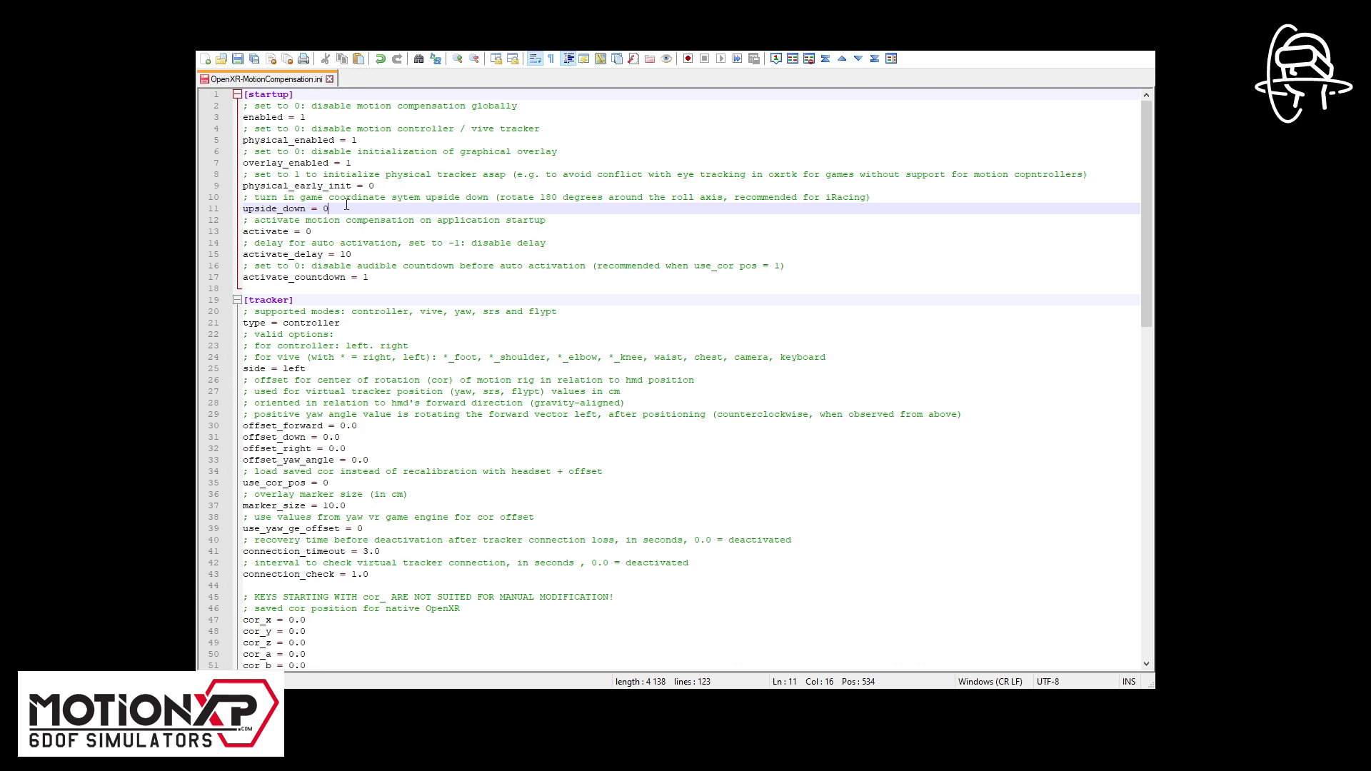
Change activate from 0 to 1, check the delay and countdown settings, and select tracker type 'controller'.
click(335, 232)
key(BackSpace)
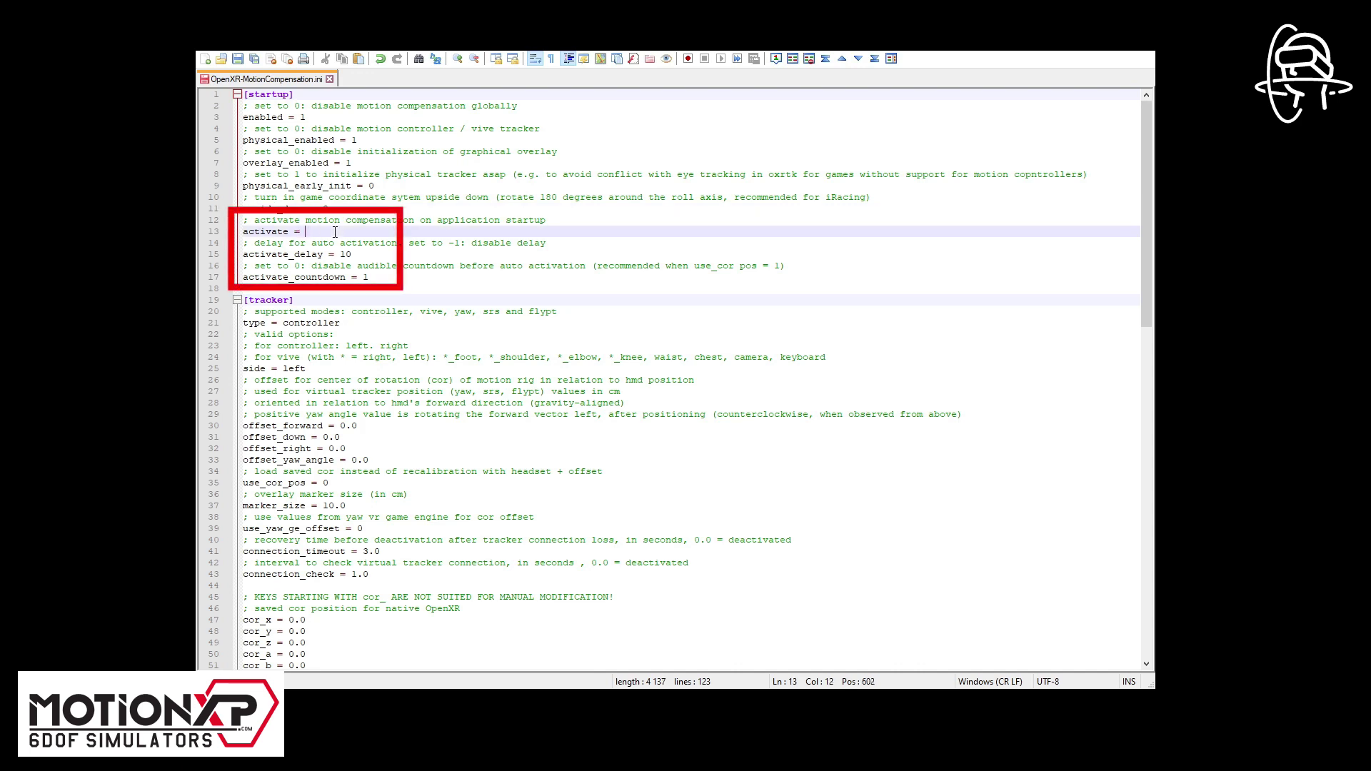
text(1)
click(348, 255)
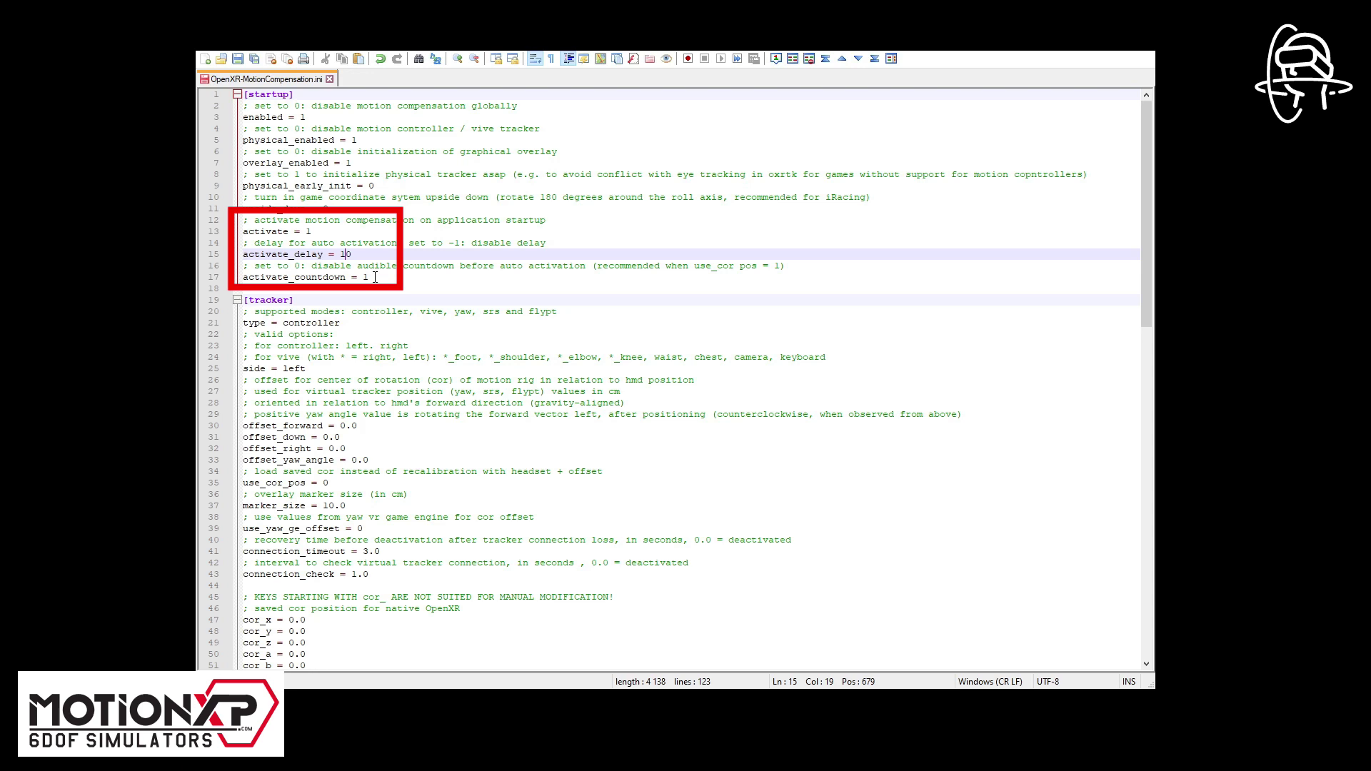
click(375, 277)
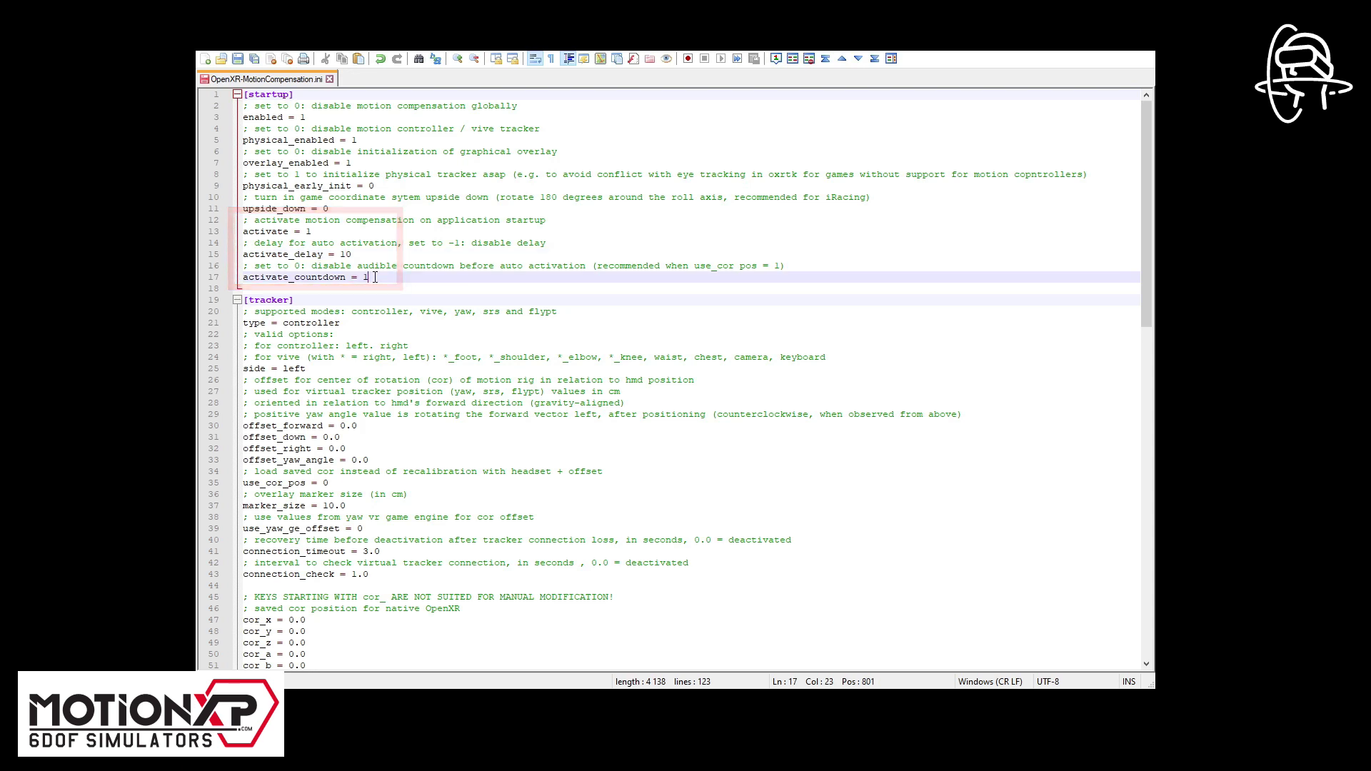
double_click(311, 323)
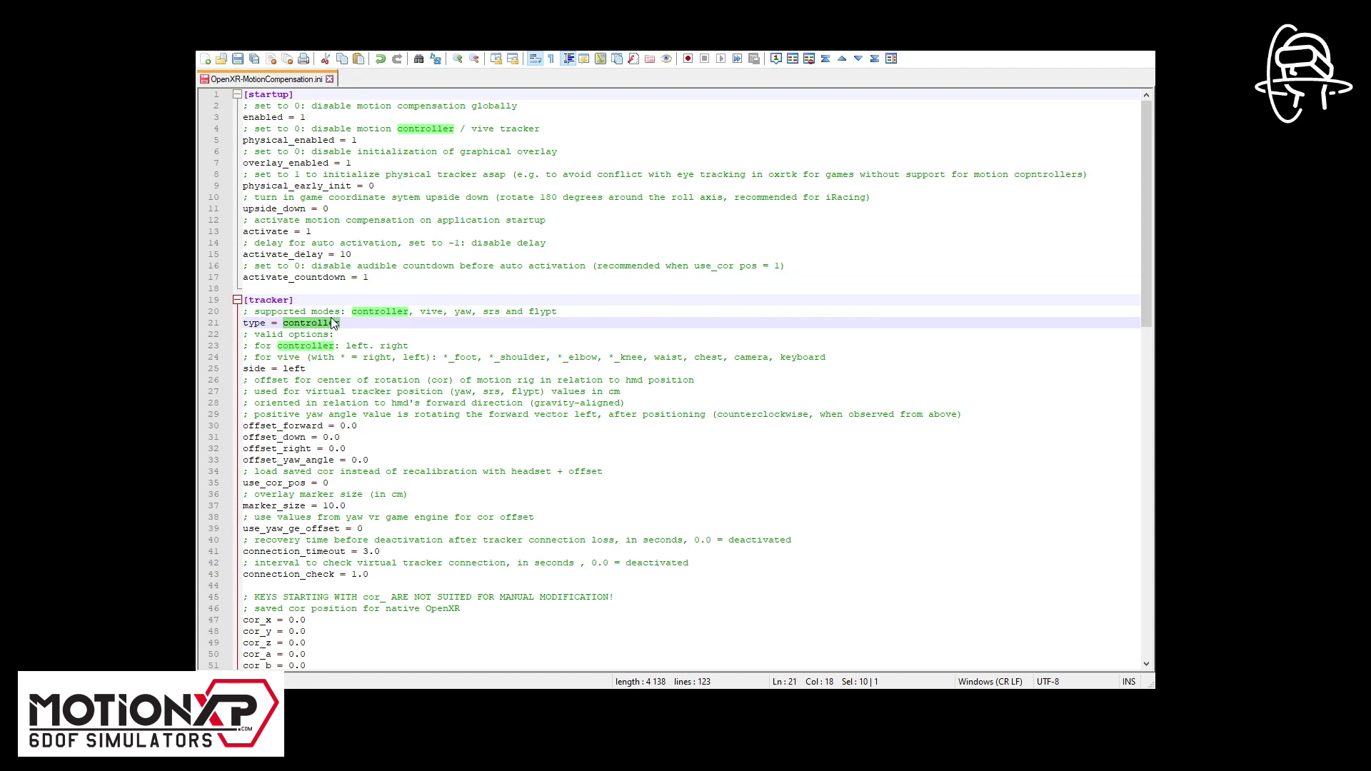
text(flypt)
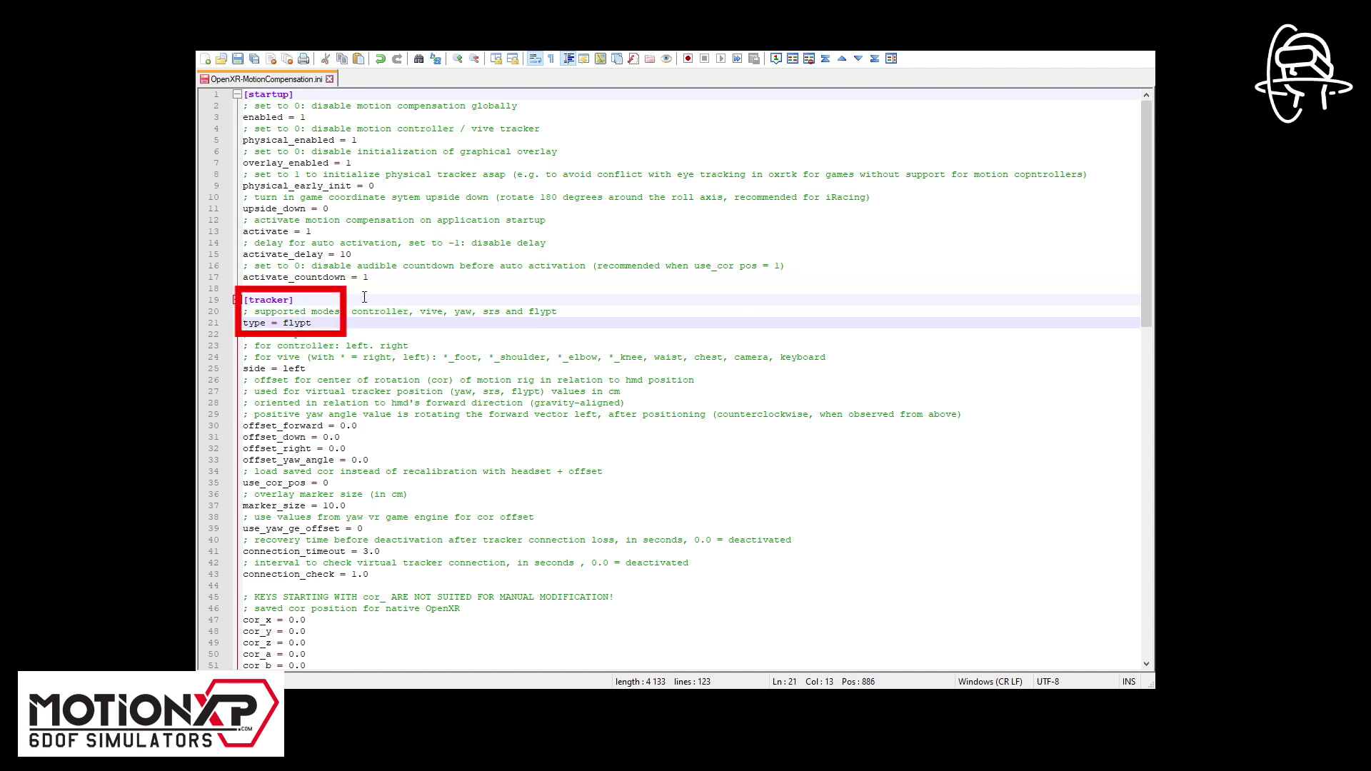
Review the tracker section's flypt type, side setting and offset_forward line.
click(364, 298)
click(332, 324)
click(313, 369)
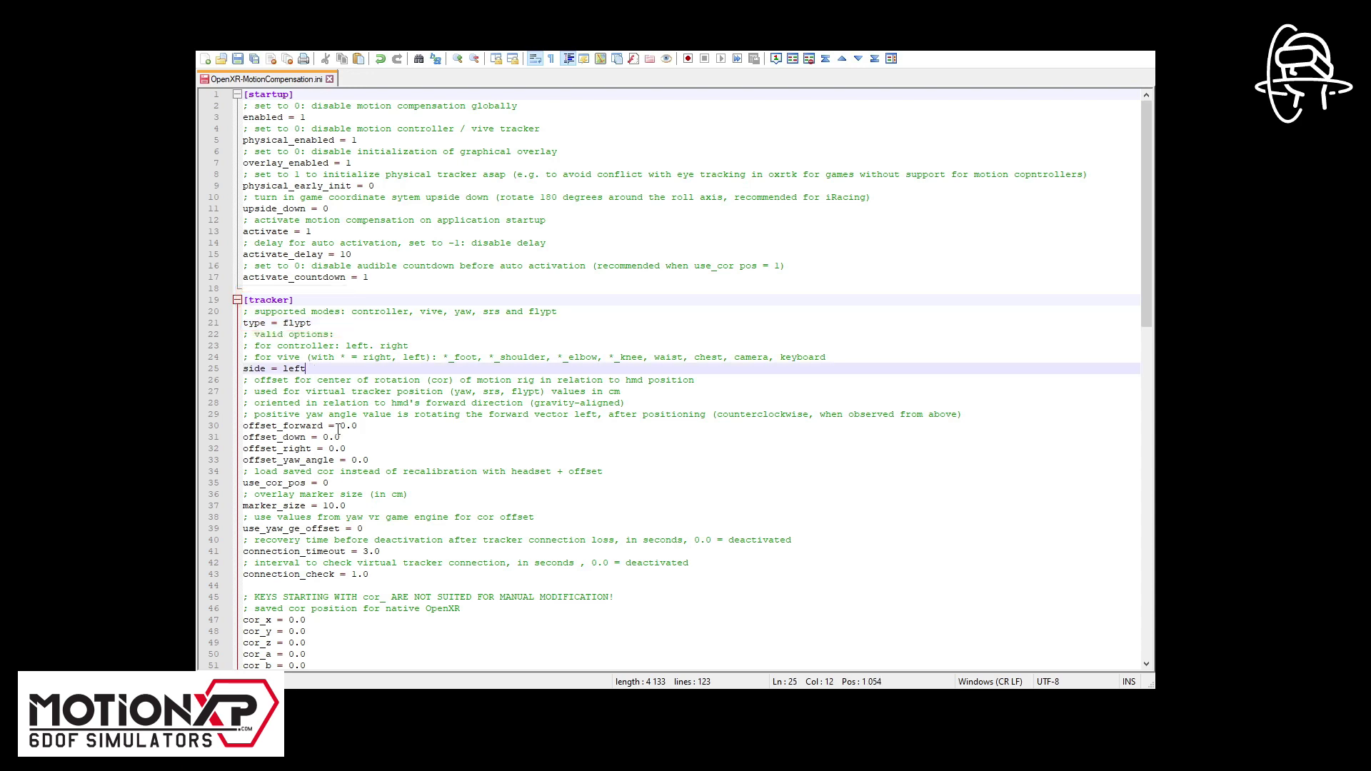
click(361, 426)
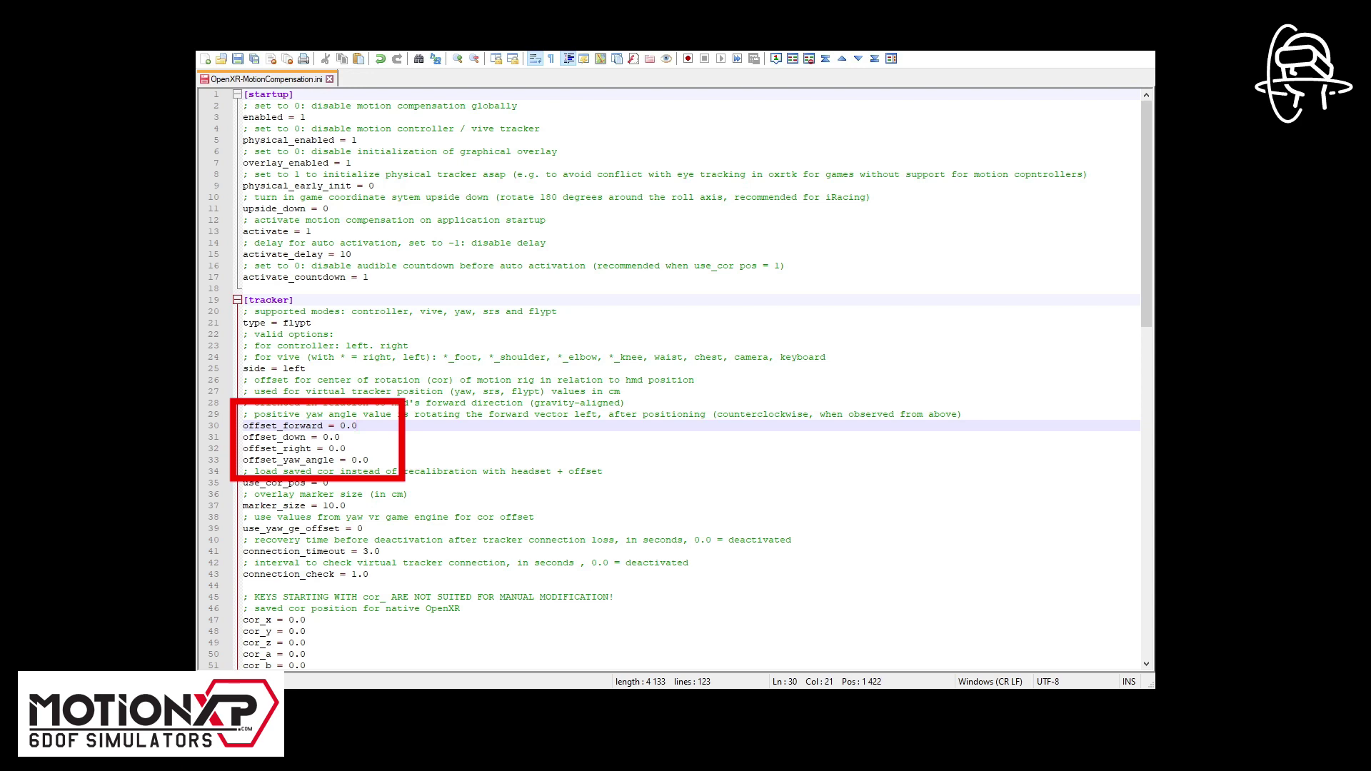
click(375, 416)
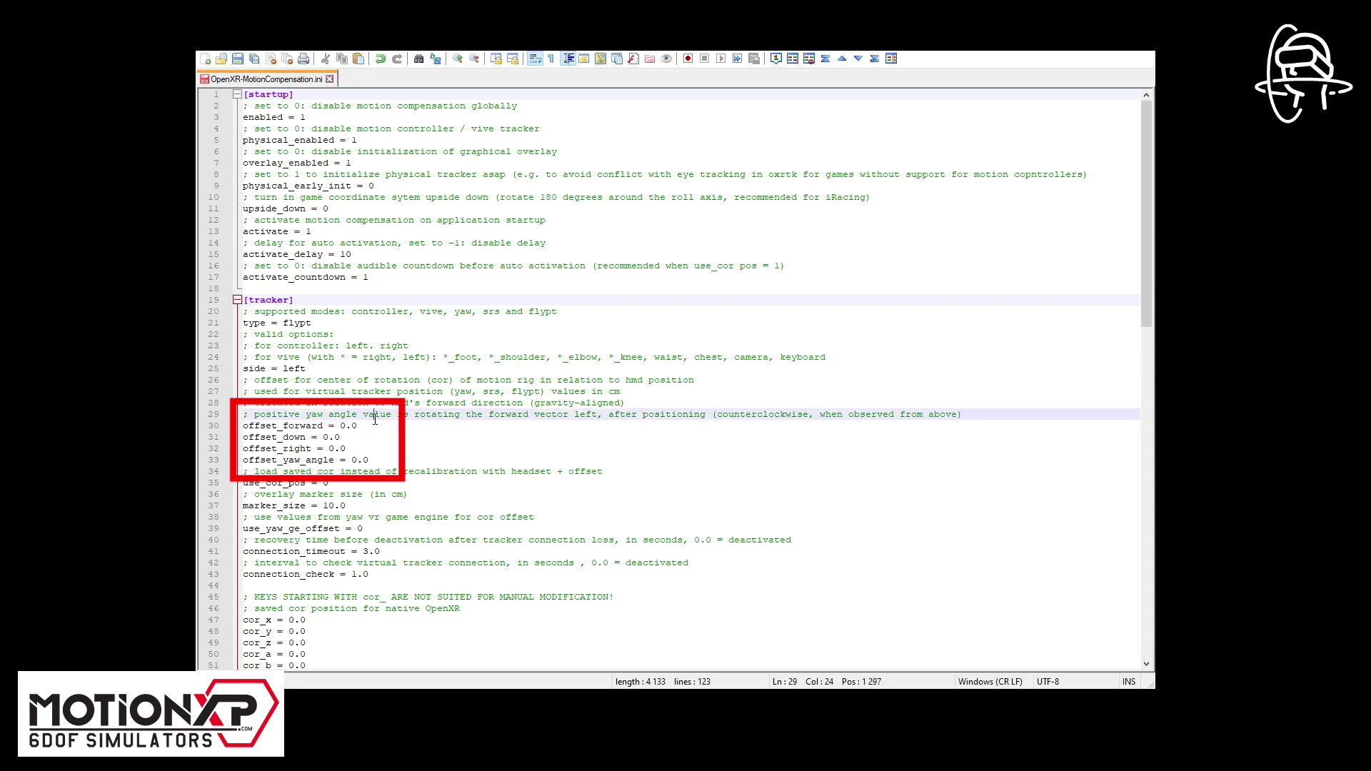
click(371, 429)
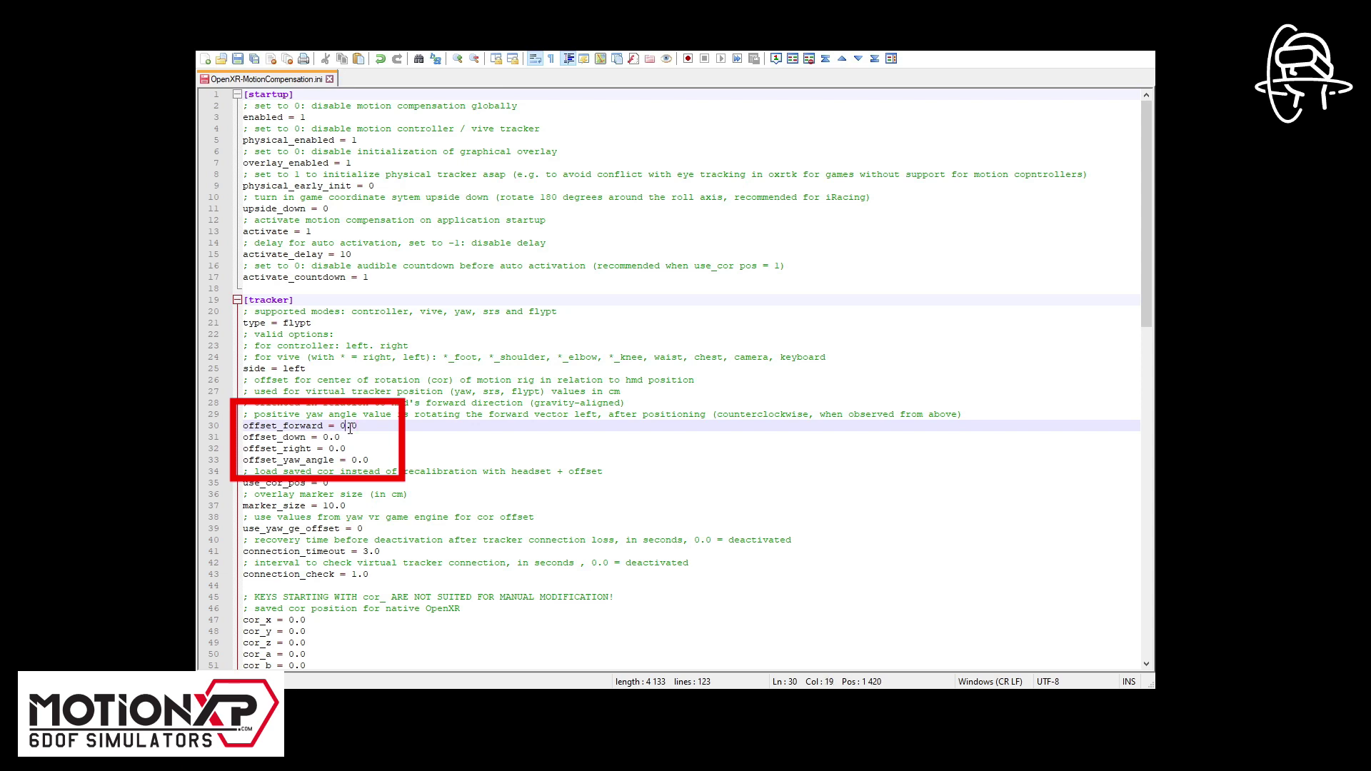
Set offset_forward to 23.0 and offset_down to 68.0, leaving use_cor_pos at 0.
key(BackSpace)
text(23)
key(Down)
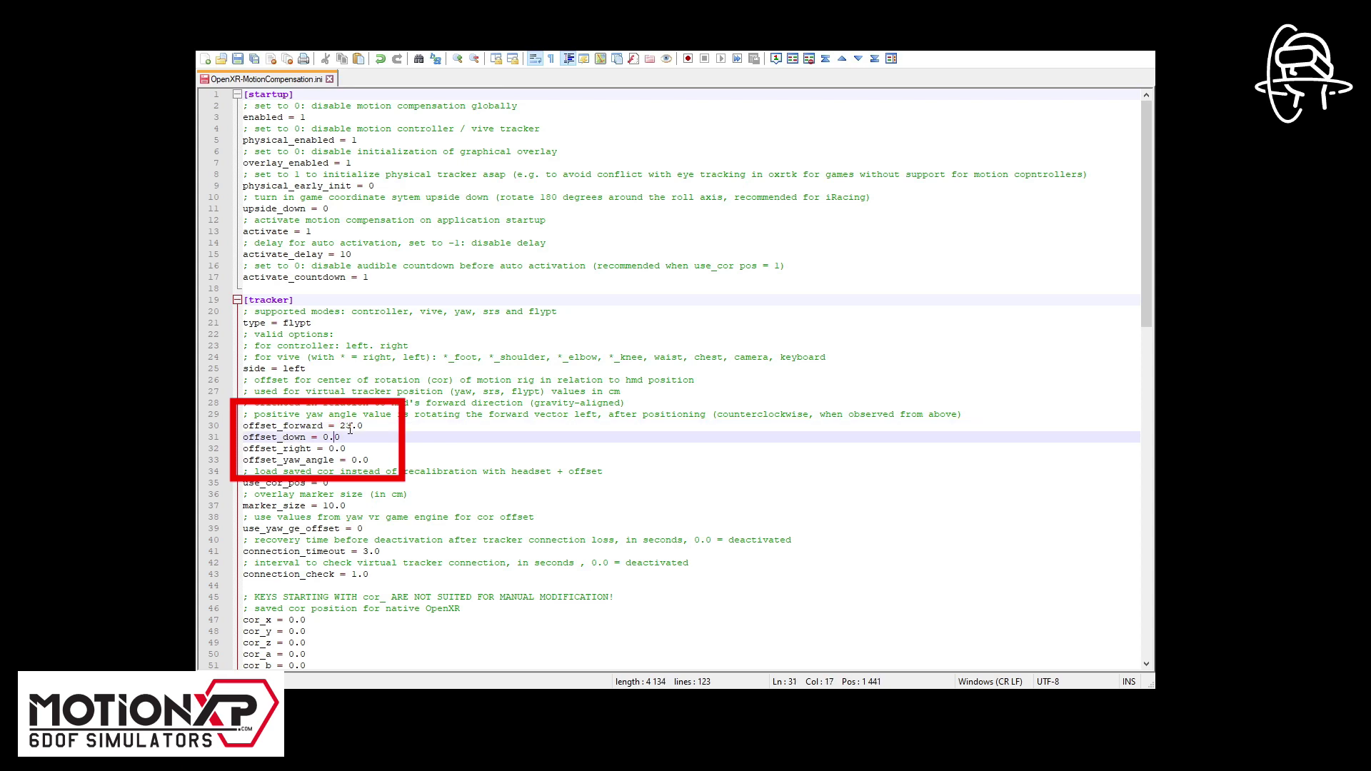
key(Delete)
text(68)
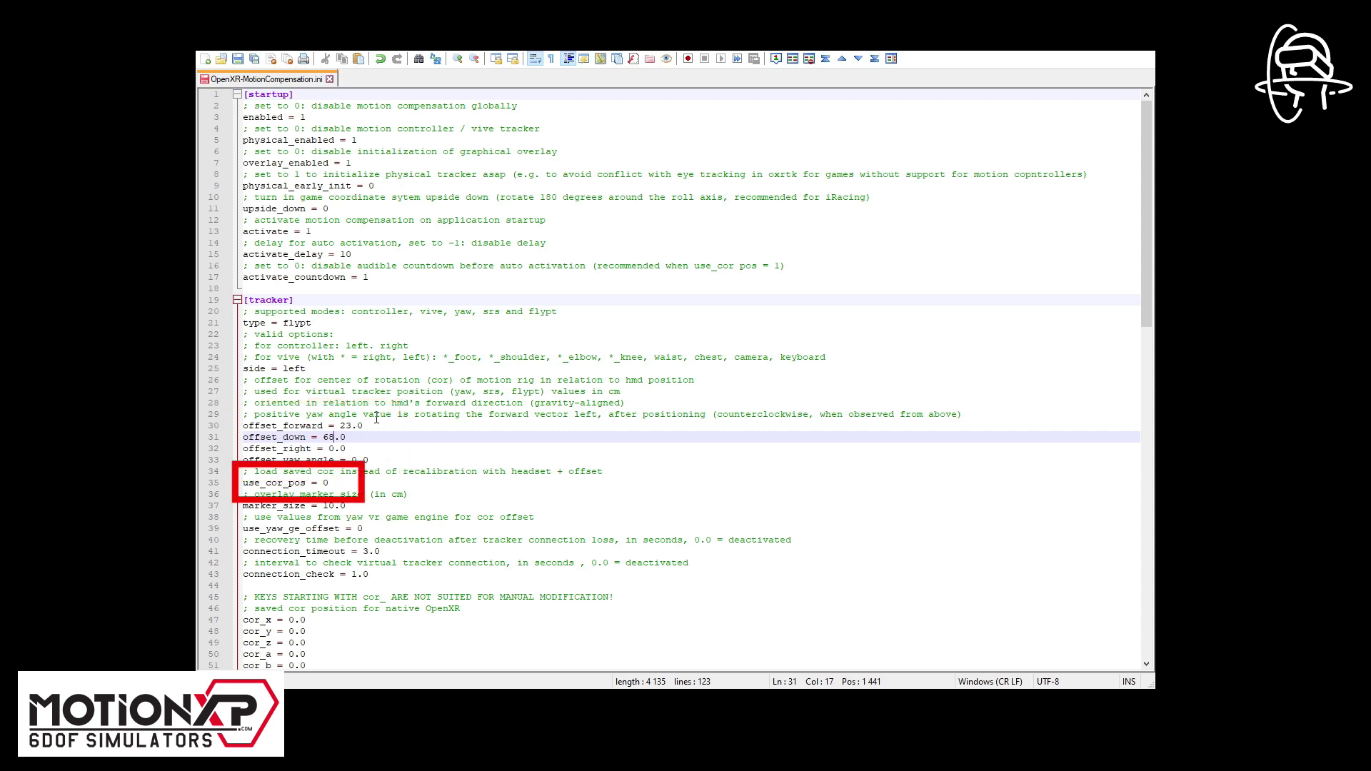
click(352, 482)
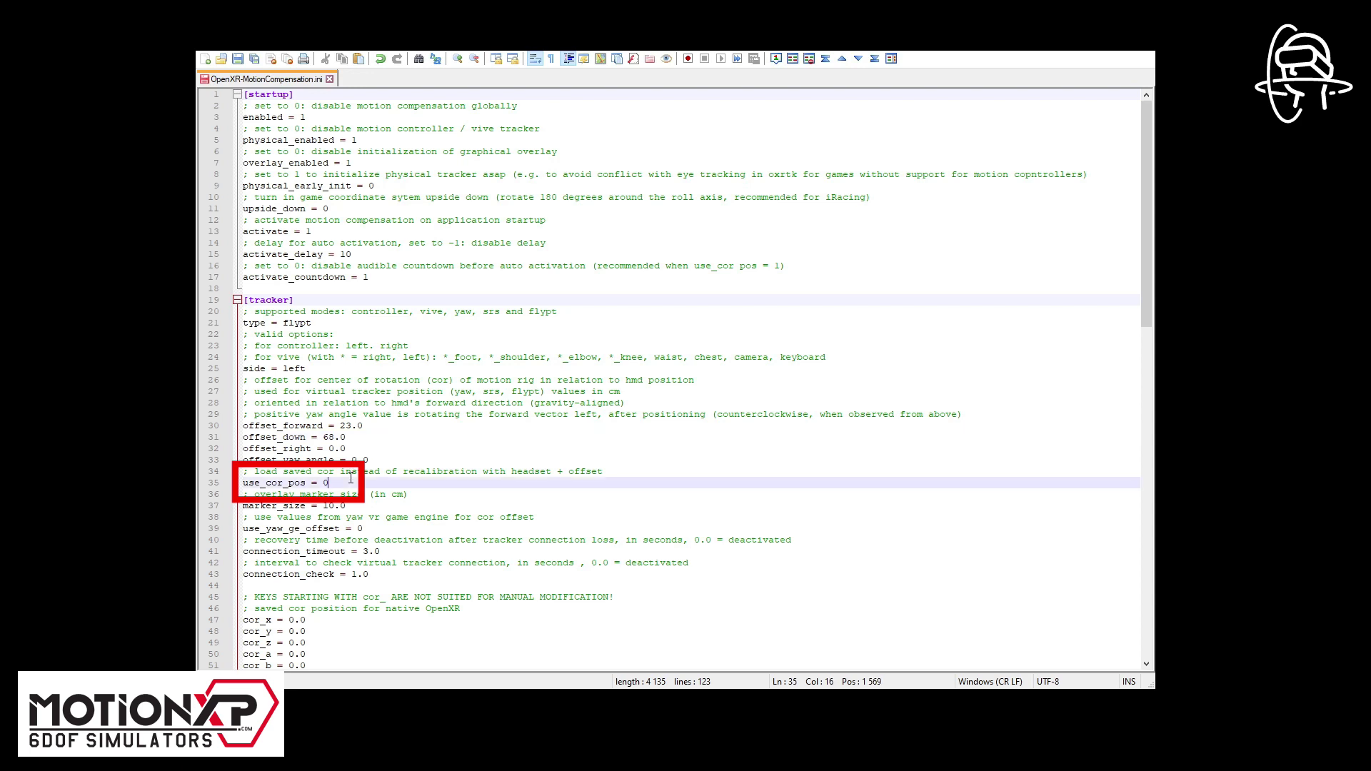
drag(329, 483, 237, 483)
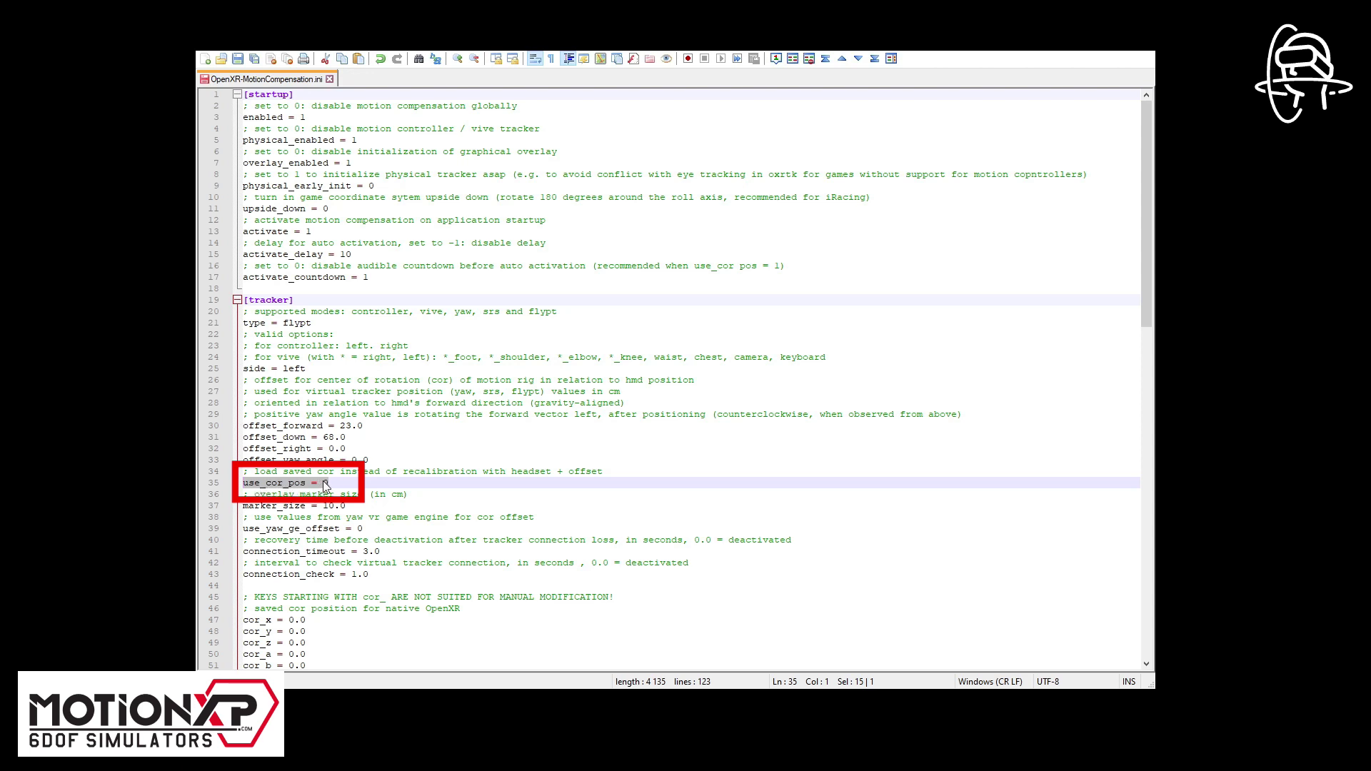
click(331, 482)
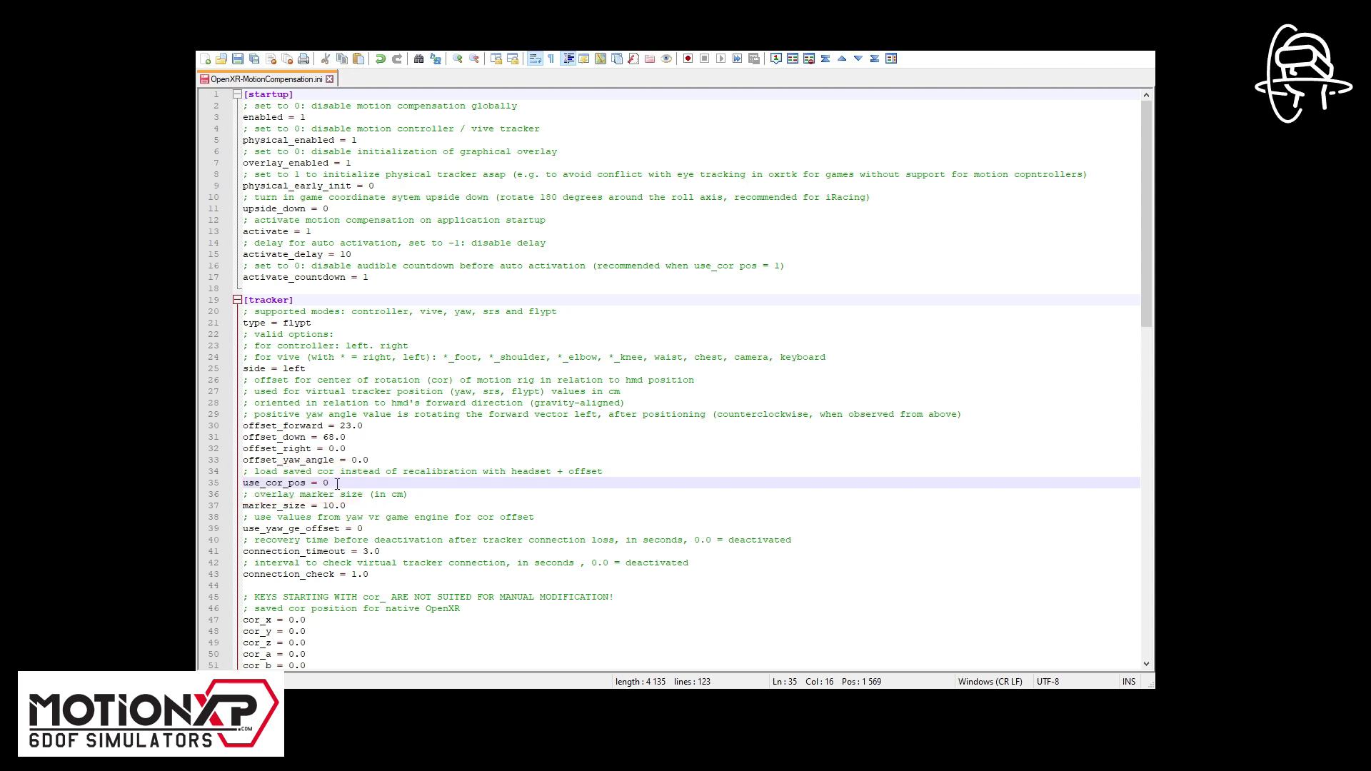
scroll(338, 482, down, 3)
scroll(337, 483, down, 3)
scroll(338, 483, down, 3)
scroll(337, 483, down, 1)
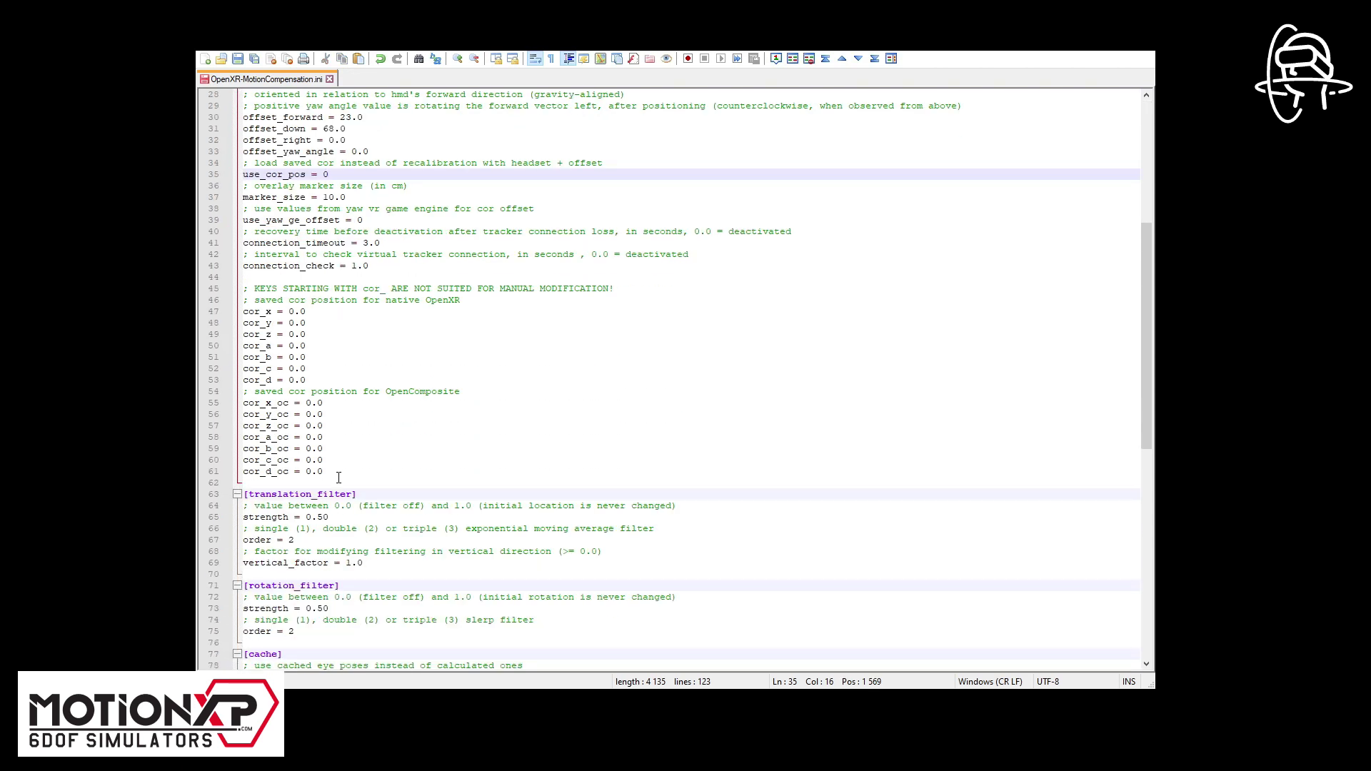
scroll(338, 476, down, 2)
scroll(338, 477, down, 1)
scroll(338, 477, down, 1)
scroll(338, 476, down, 2)
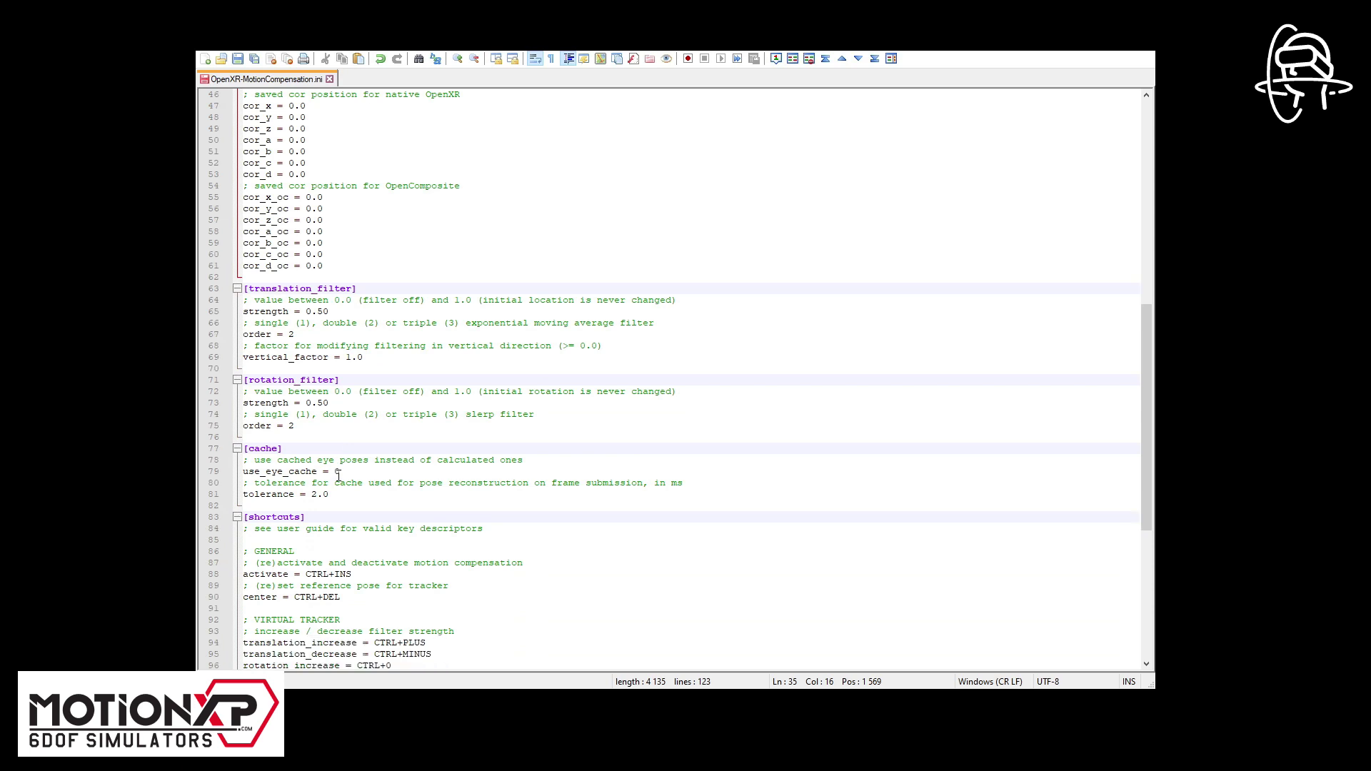
scroll(338, 473, down, 1)
scroll(337, 472, down, 1)
scroll(337, 472, down, 2)
scroll(338, 472, down, 1)
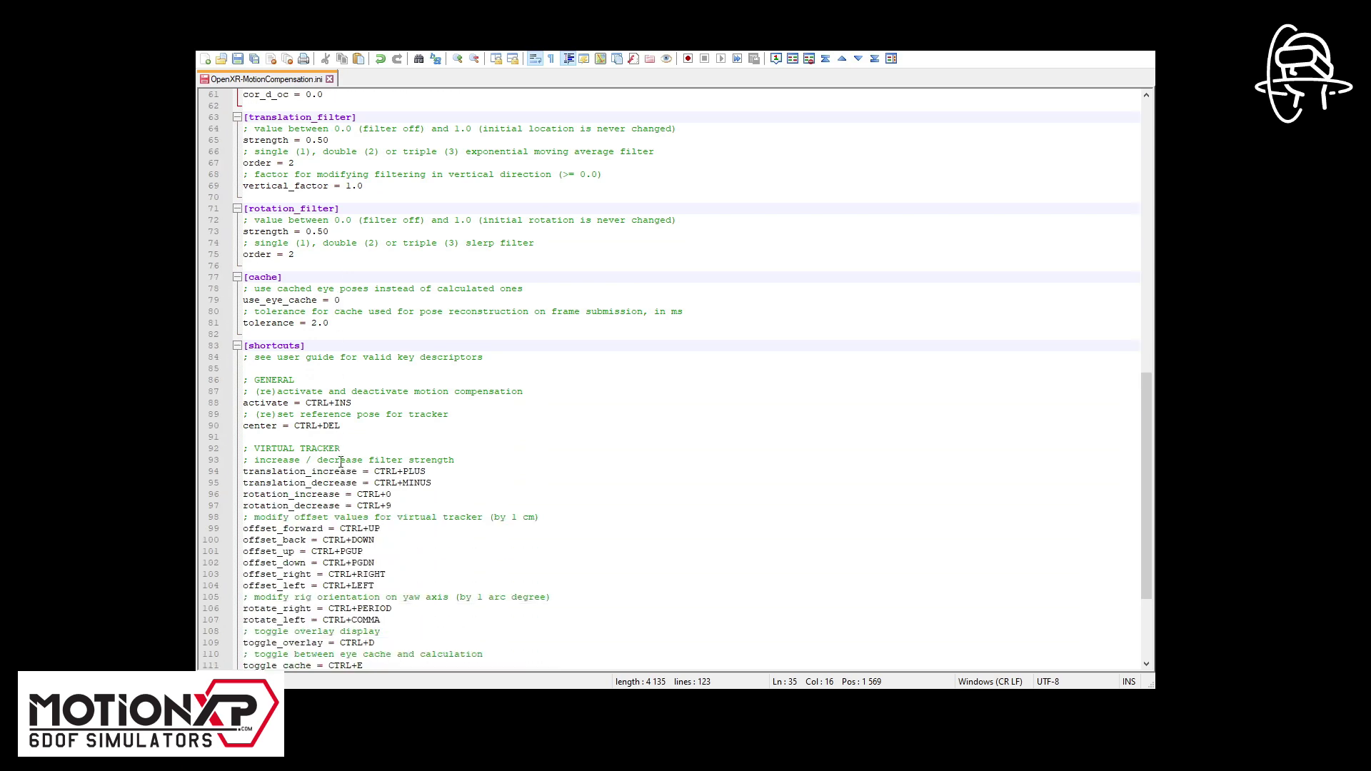
scroll(341, 462, down, 1)
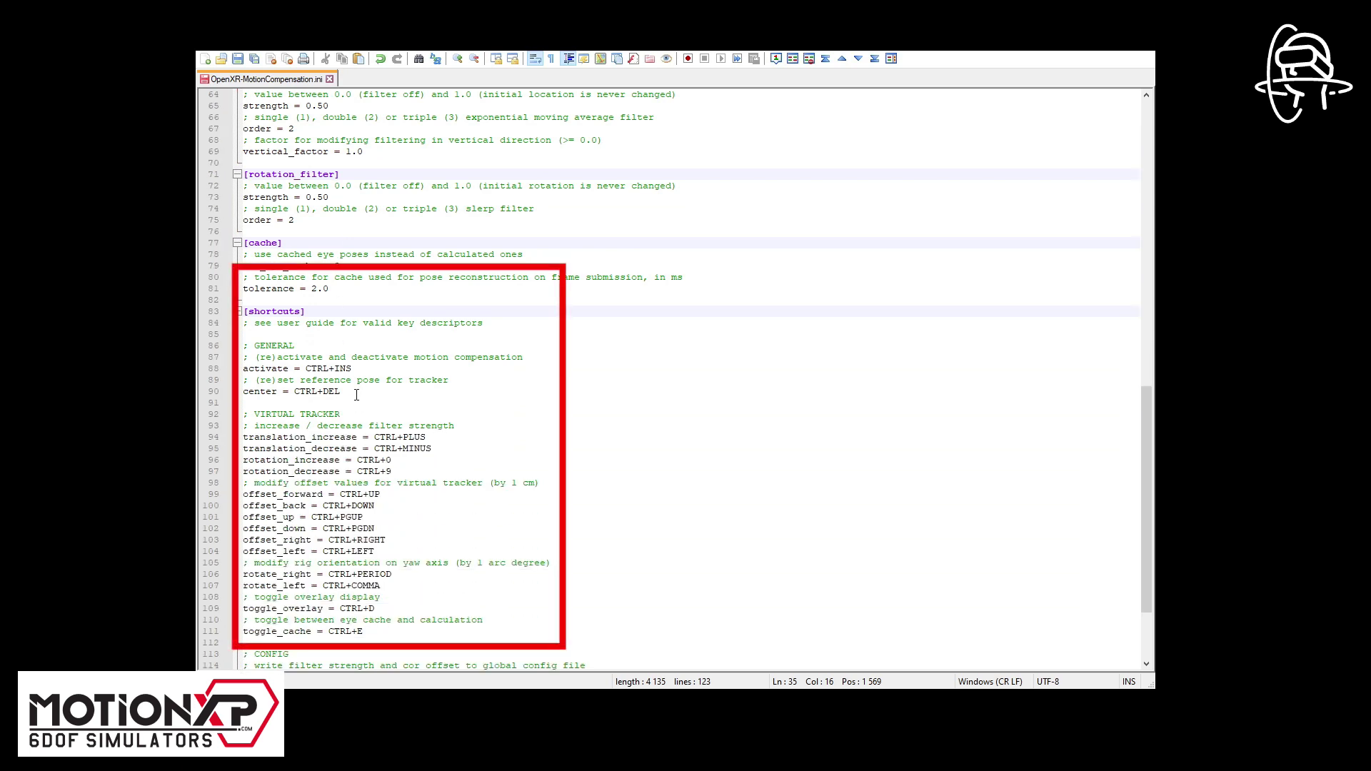
Review the activate/center, toggle_overlay and CONFIG save/reload shortcut lines in the ini.
drag(356, 395, 206, 358)
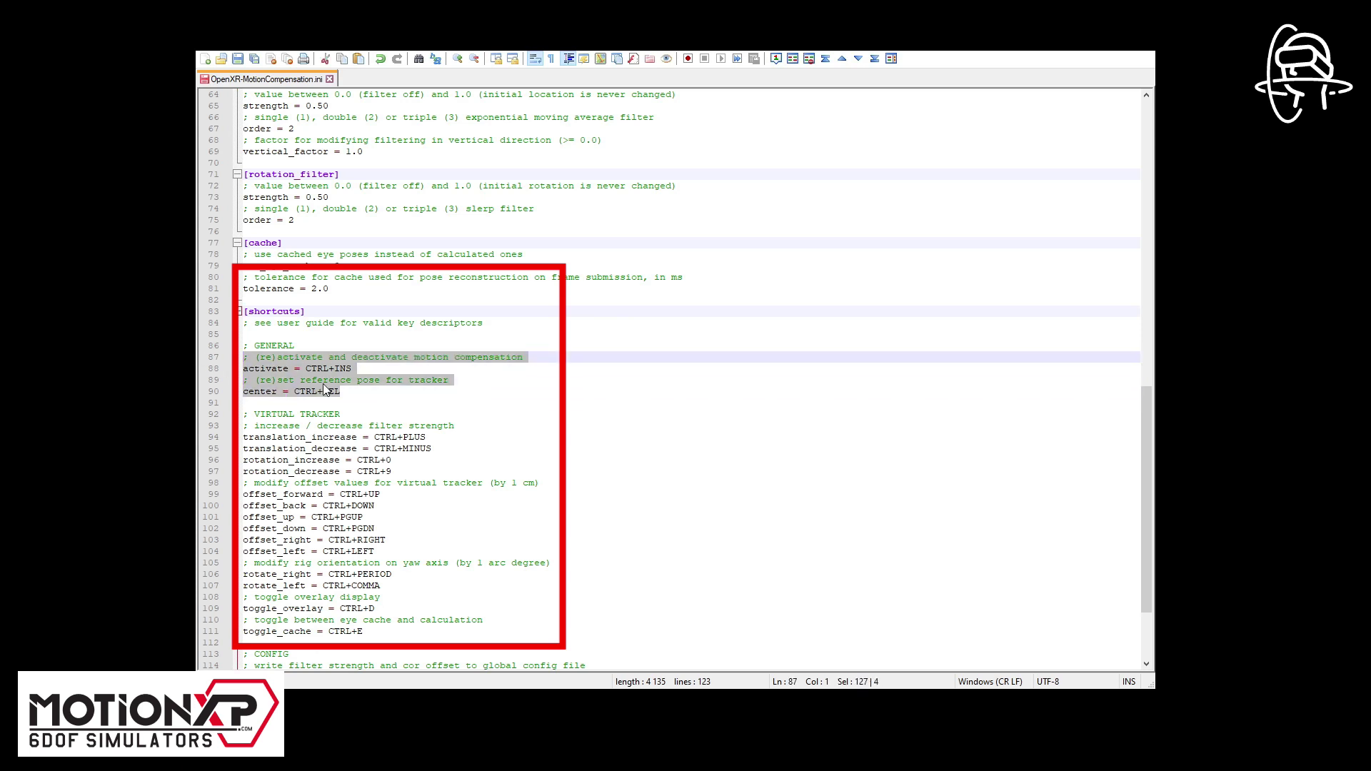
click(374, 392)
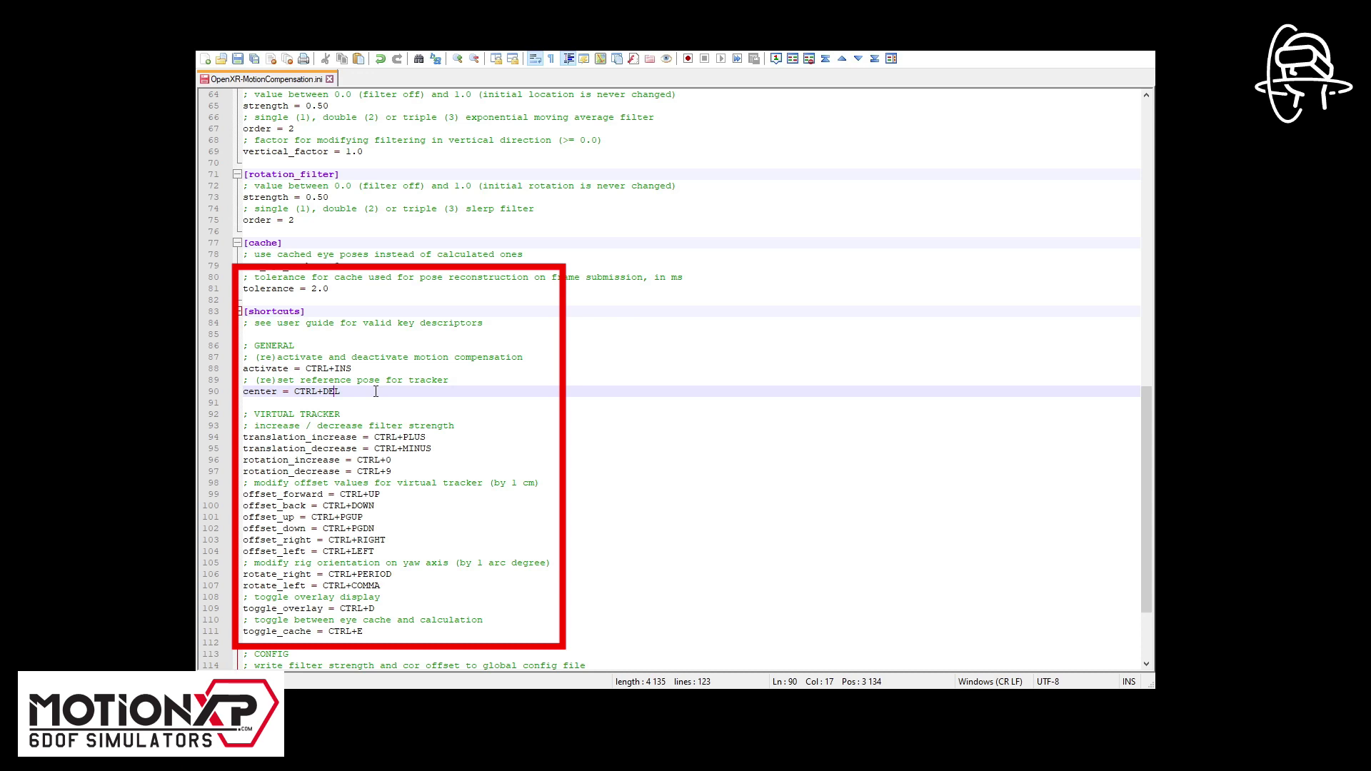
scroll(376, 392, down, 1)
drag(375, 574, 244, 574)
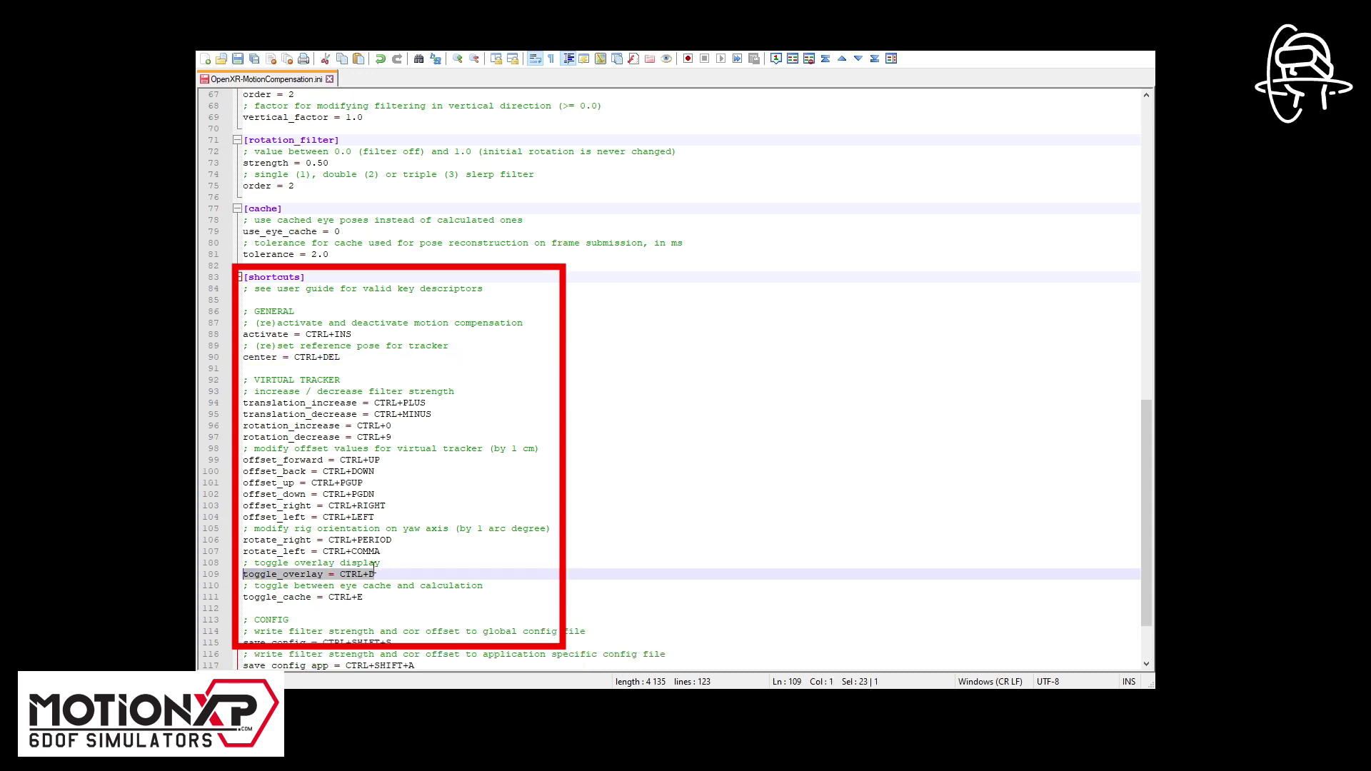
click(385, 552)
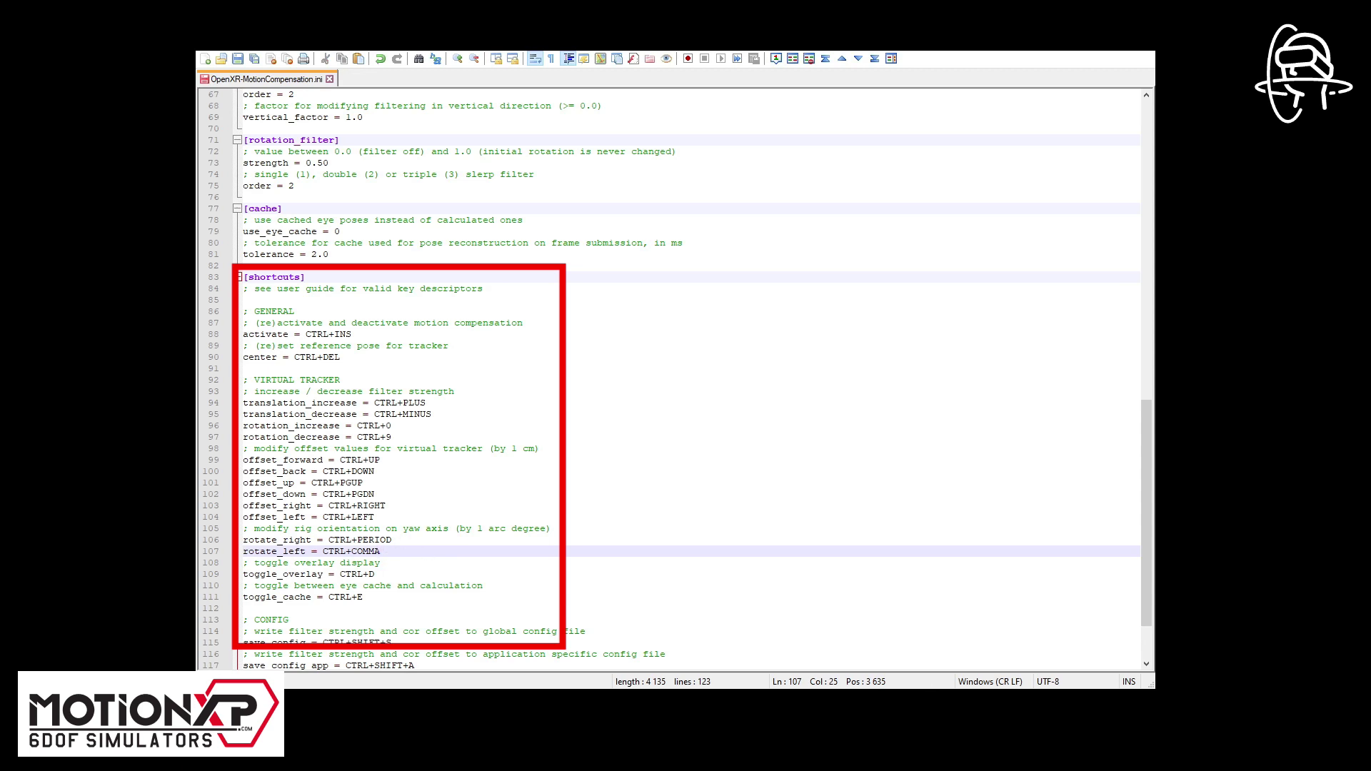
scroll(685, 428, down, 2)
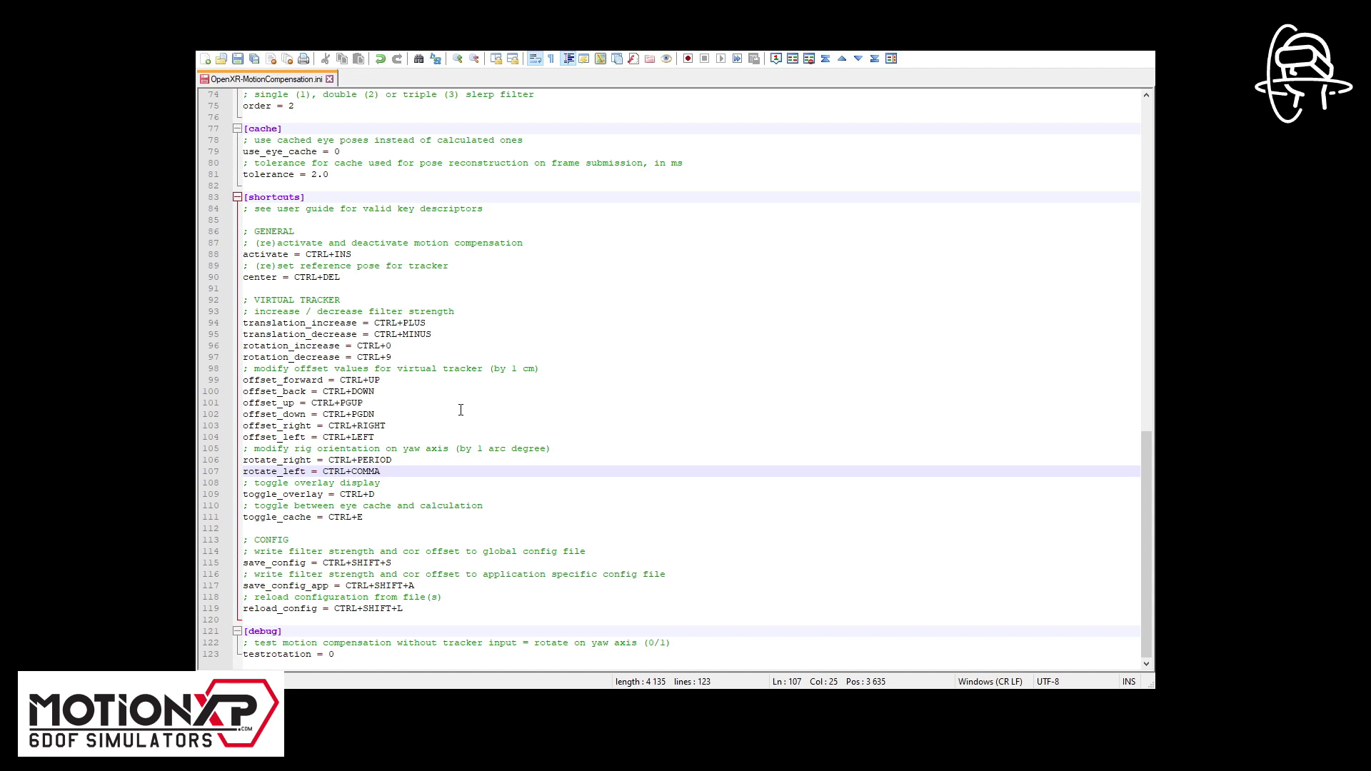
drag(405, 608, 229, 541)
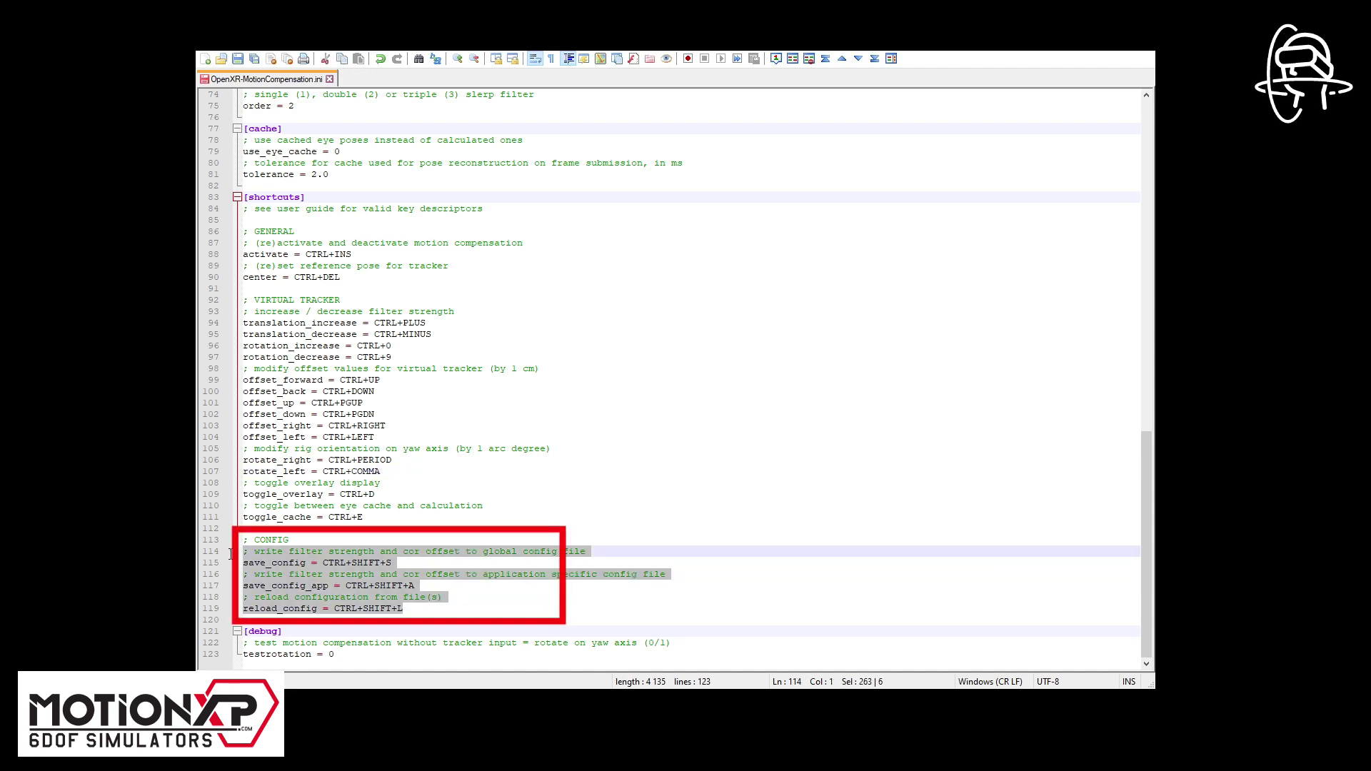
click(272, 541)
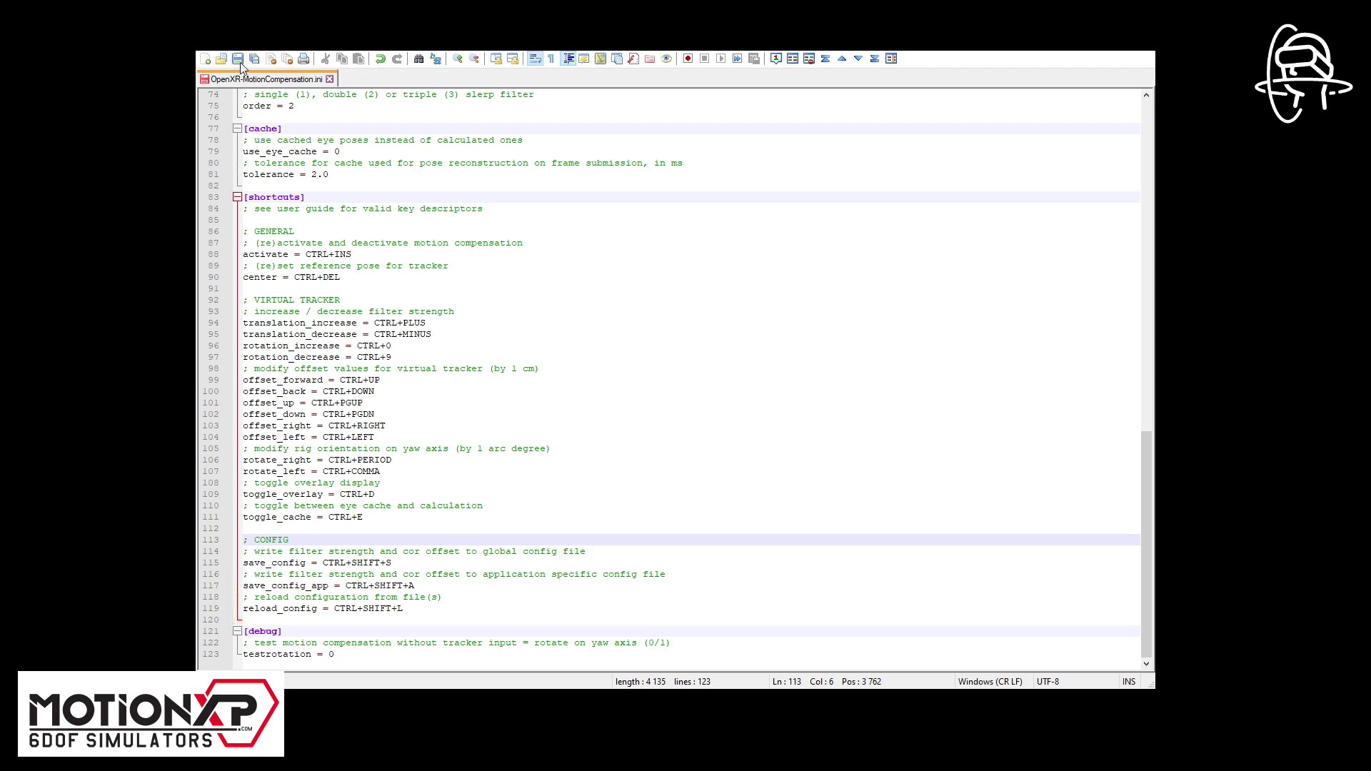
scroll(332, 220, up, 1)
scroll(334, 219, up, 2)
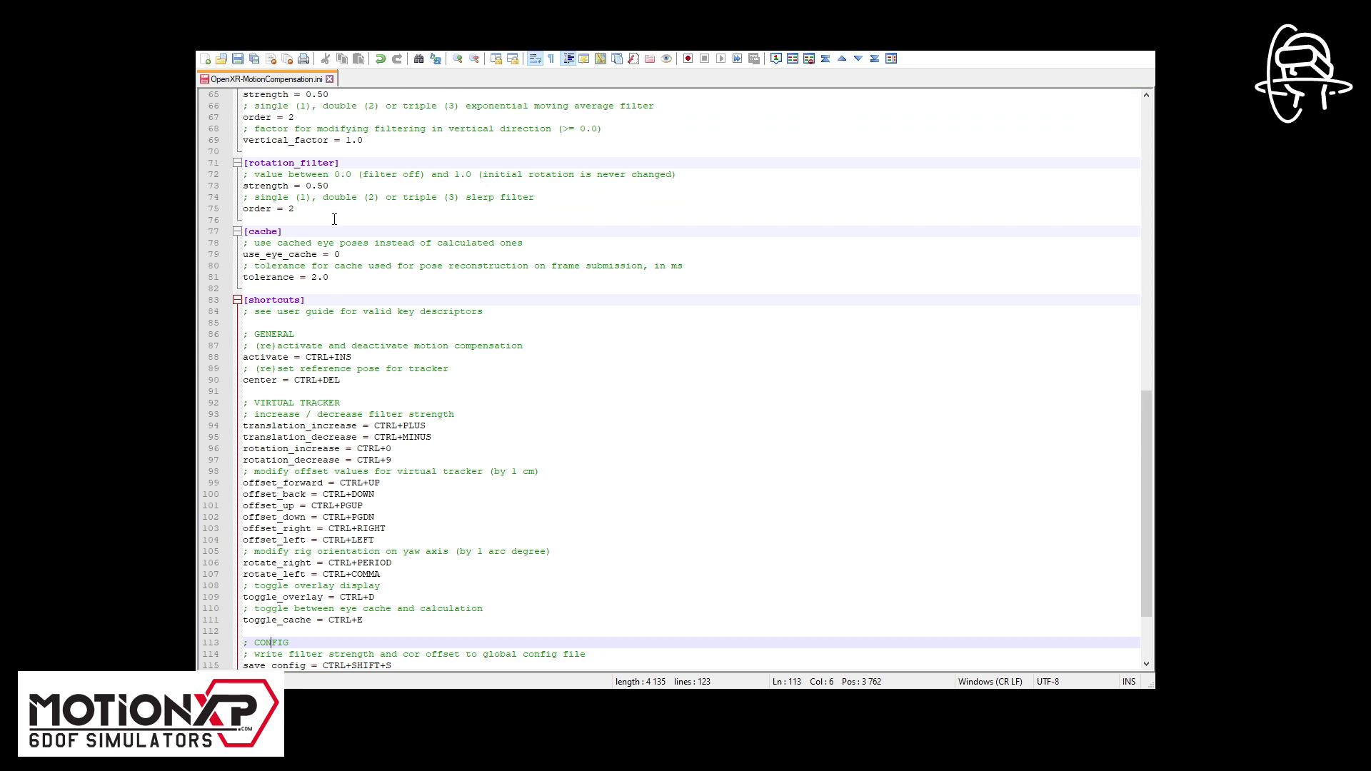
Save the edited OpenXR-MotionCompensation.ini file.
click(240, 60)
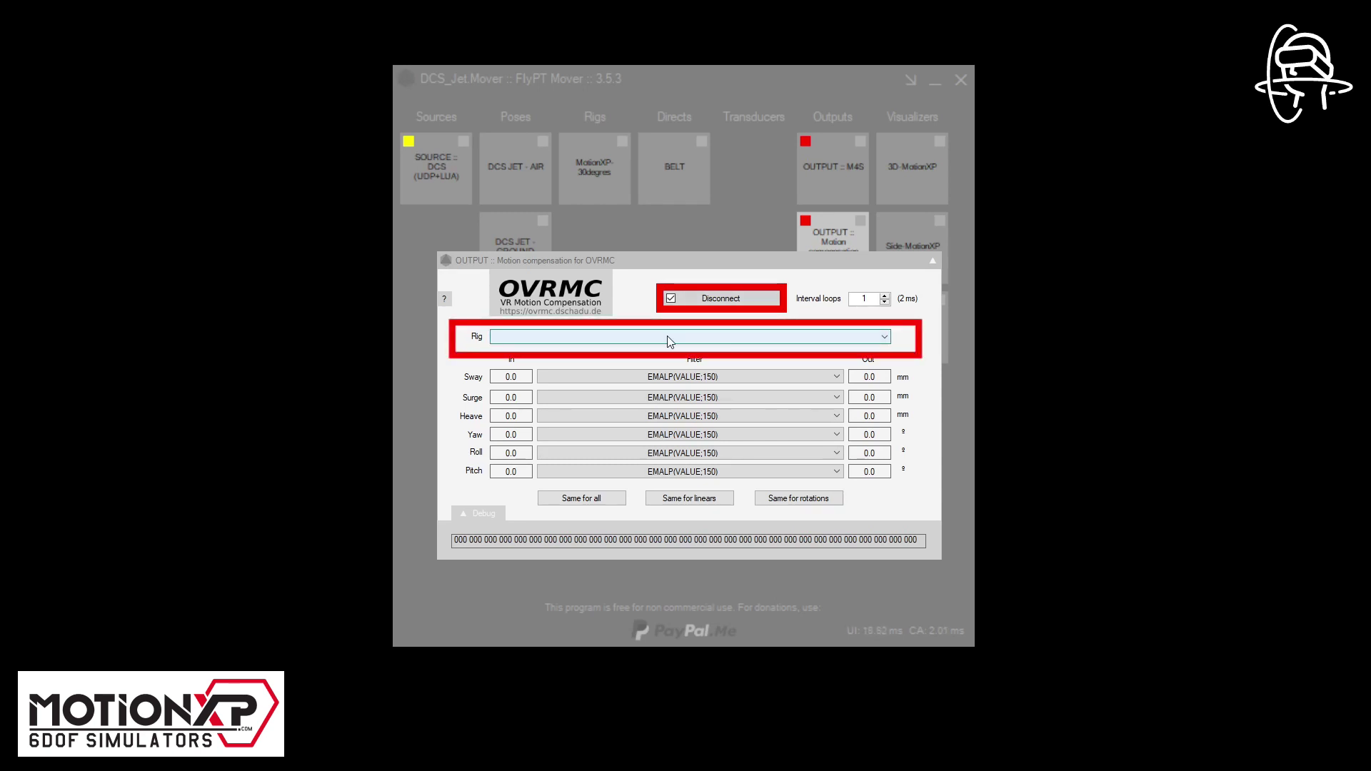
Assign the MotionXP-30degrees rig to the OVRMC output.
click(669, 337)
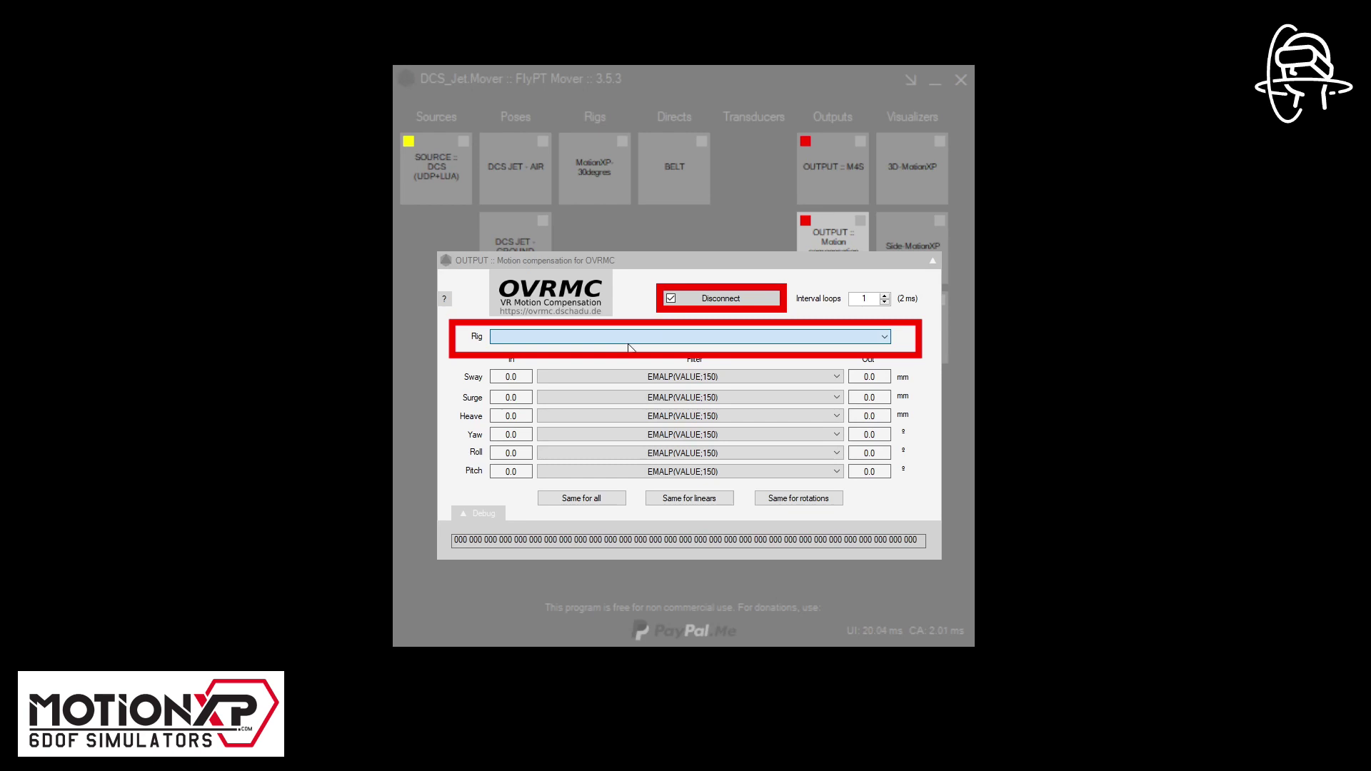
click(596, 353)
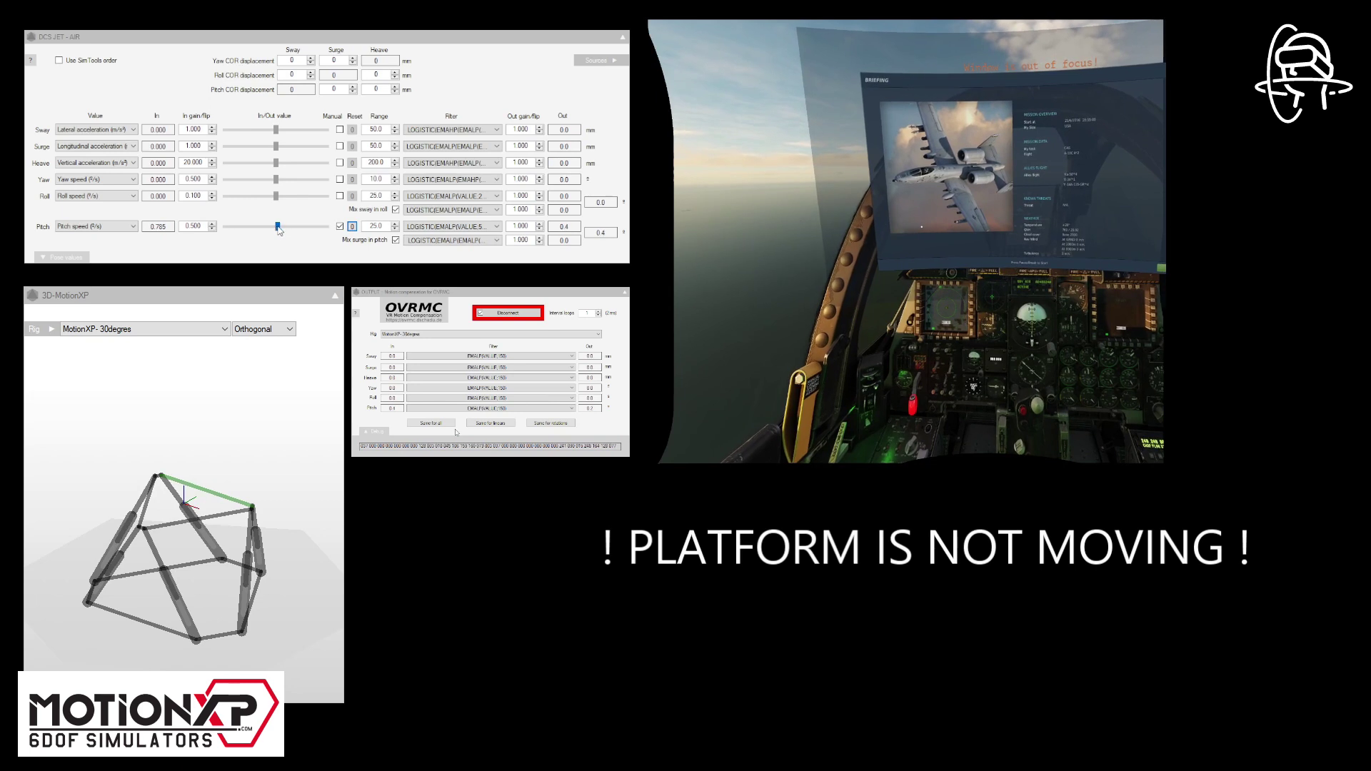
Swing the rig through pitch, yaw and roll with the sliders to test compensation.
drag(275, 228, 328, 228)
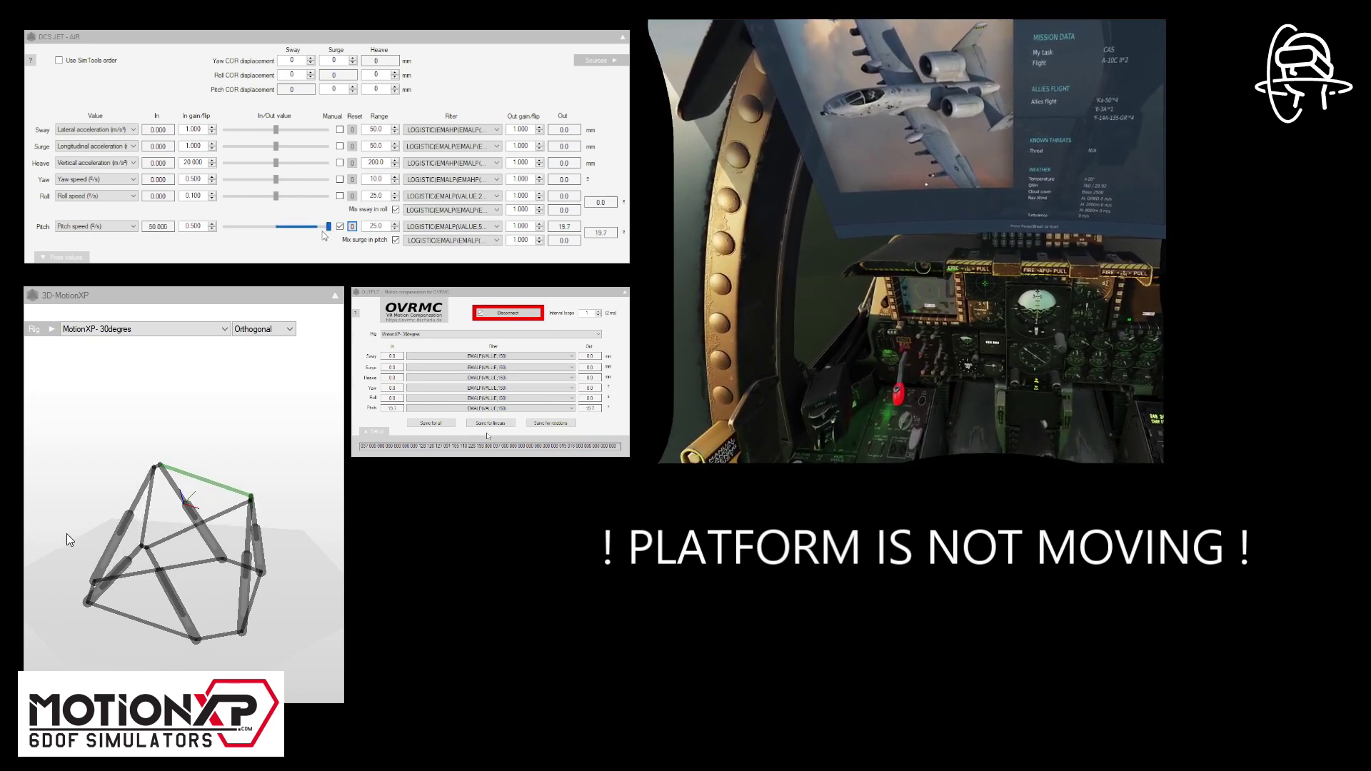
drag(329, 227, 222, 228)
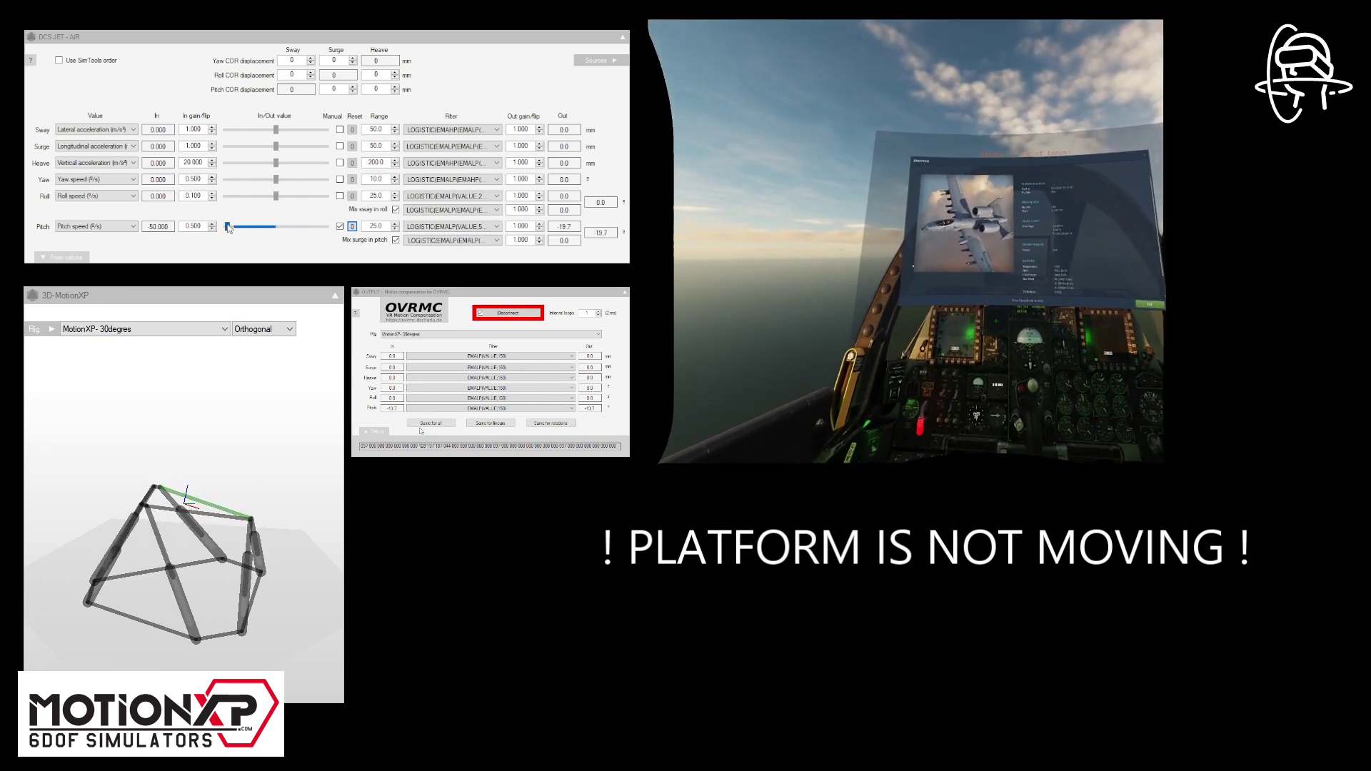
drag(223, 227, 274, 227)
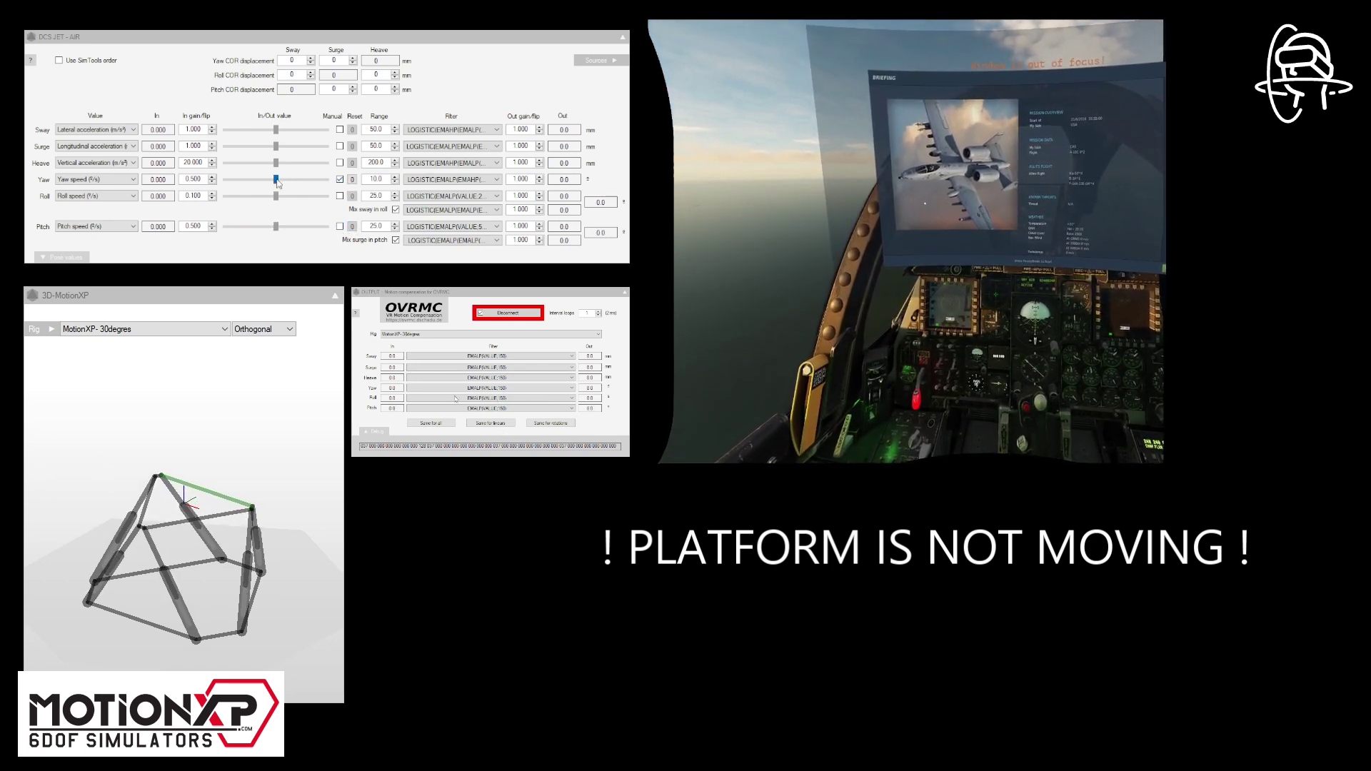
mouse_move(275, 179)
mouse_down()
mouse_move(329, 179)
mouse_move(225, 179)
mouse_up()
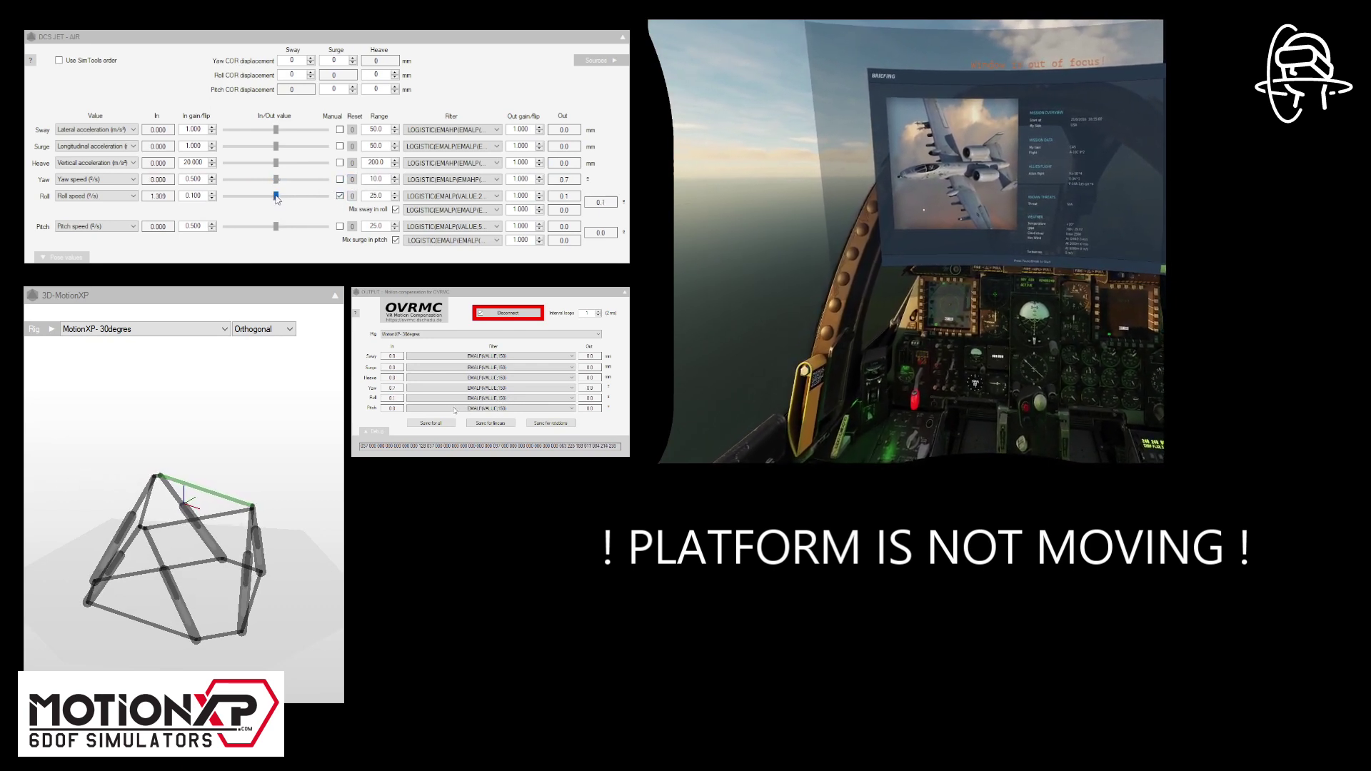
drag(276, 197, 330, 200)
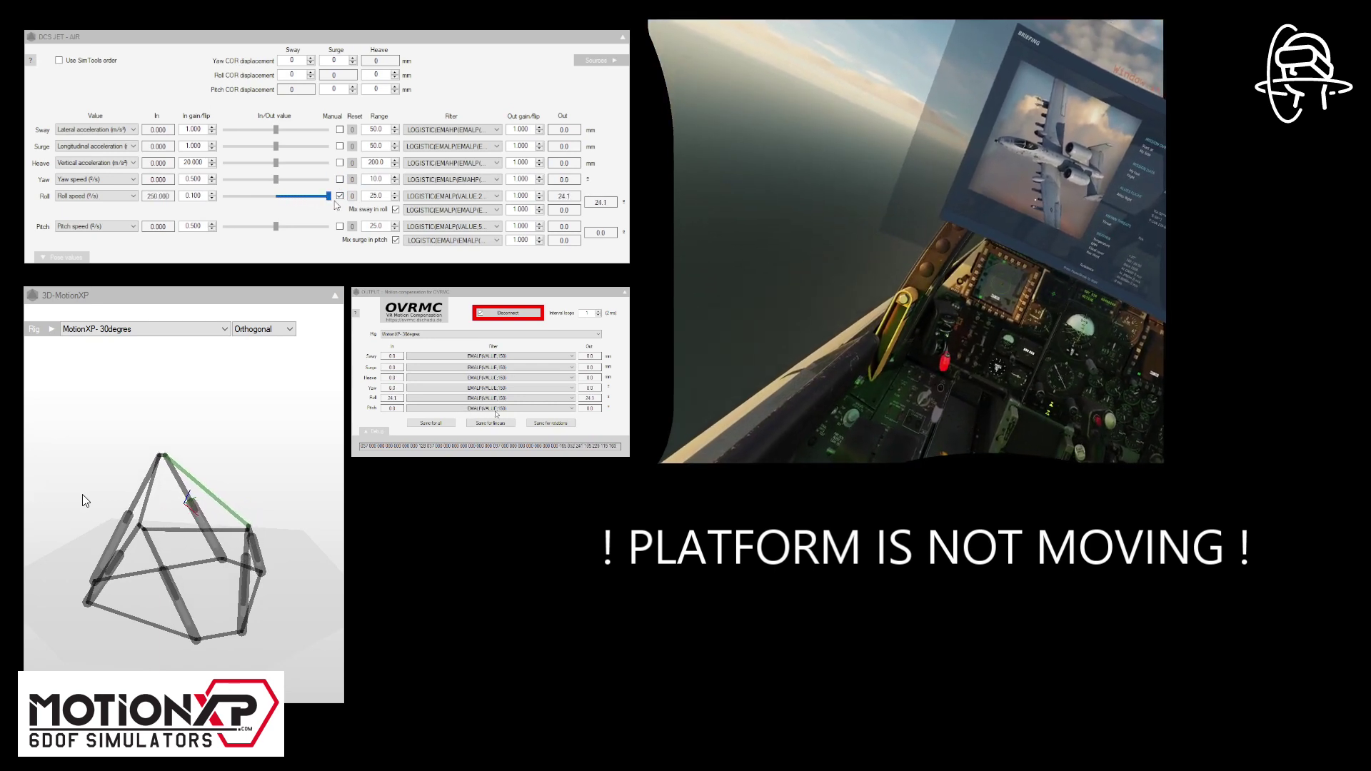
drag(328, 196, 230, 197)
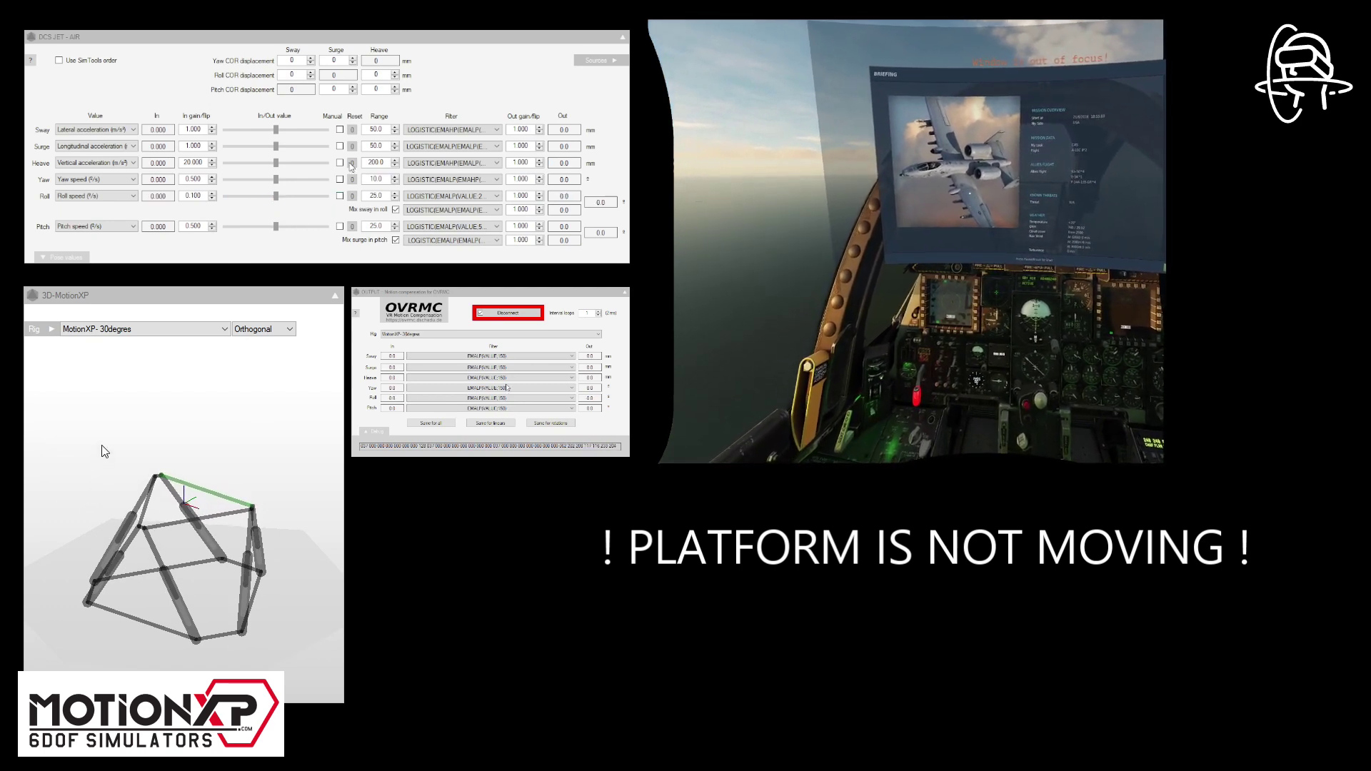
Set a new heave output gain, then raise the rig with manual heave and release it.
double_click(521, 162)
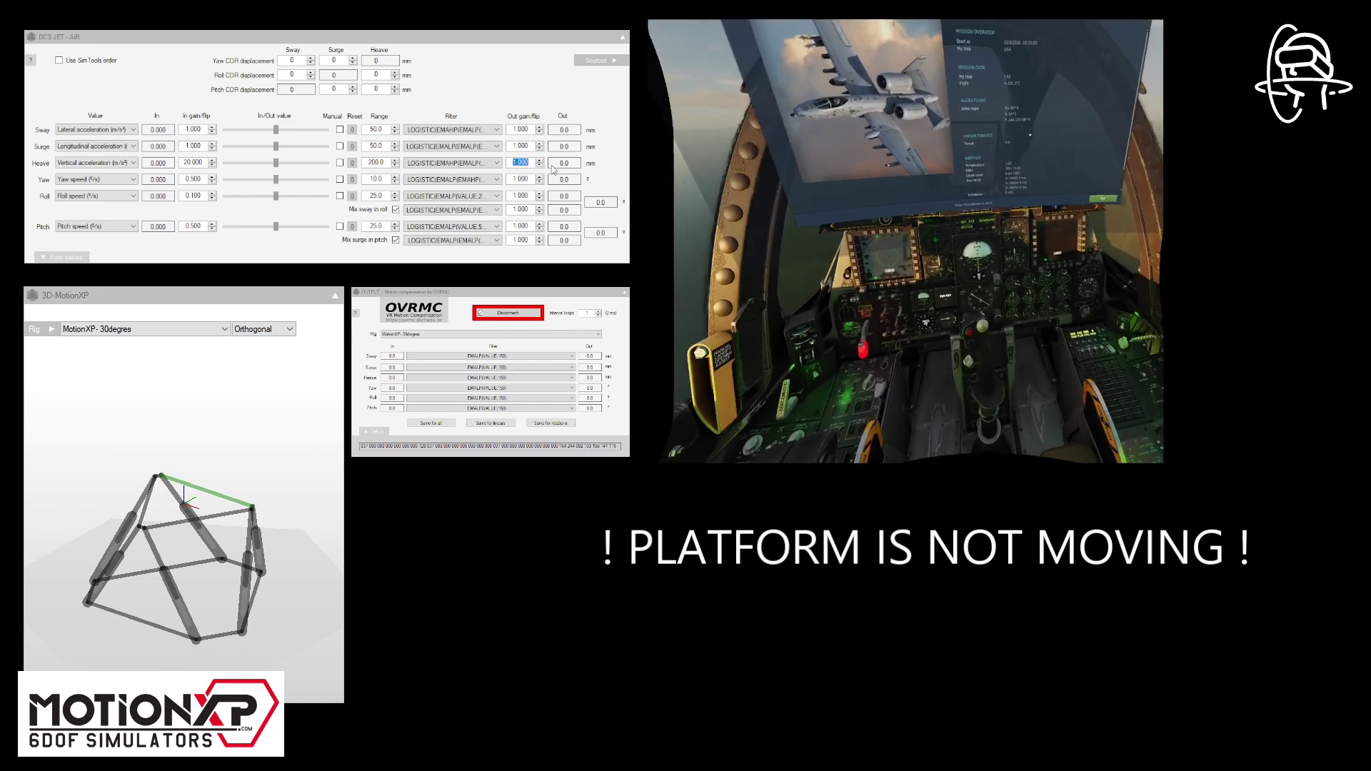
text(100)
key(Return)
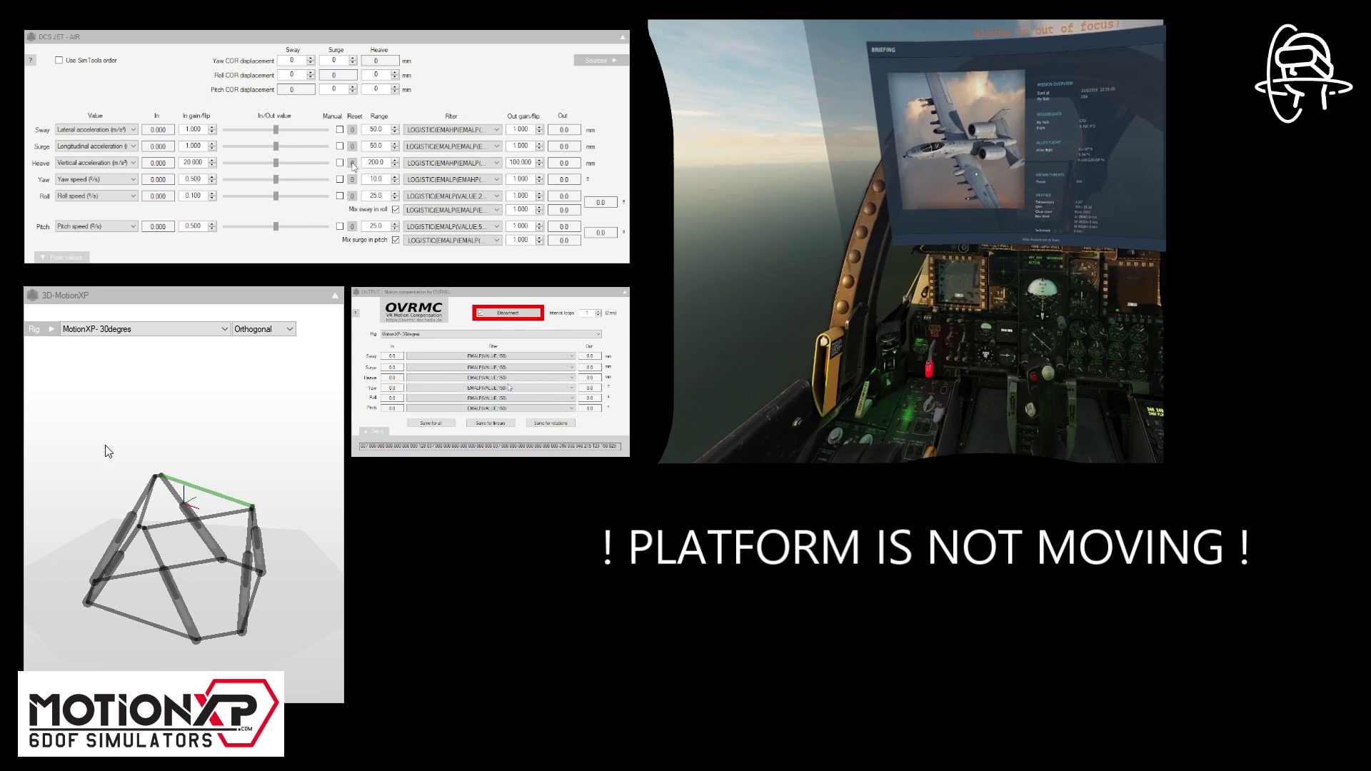
click(339, 163)
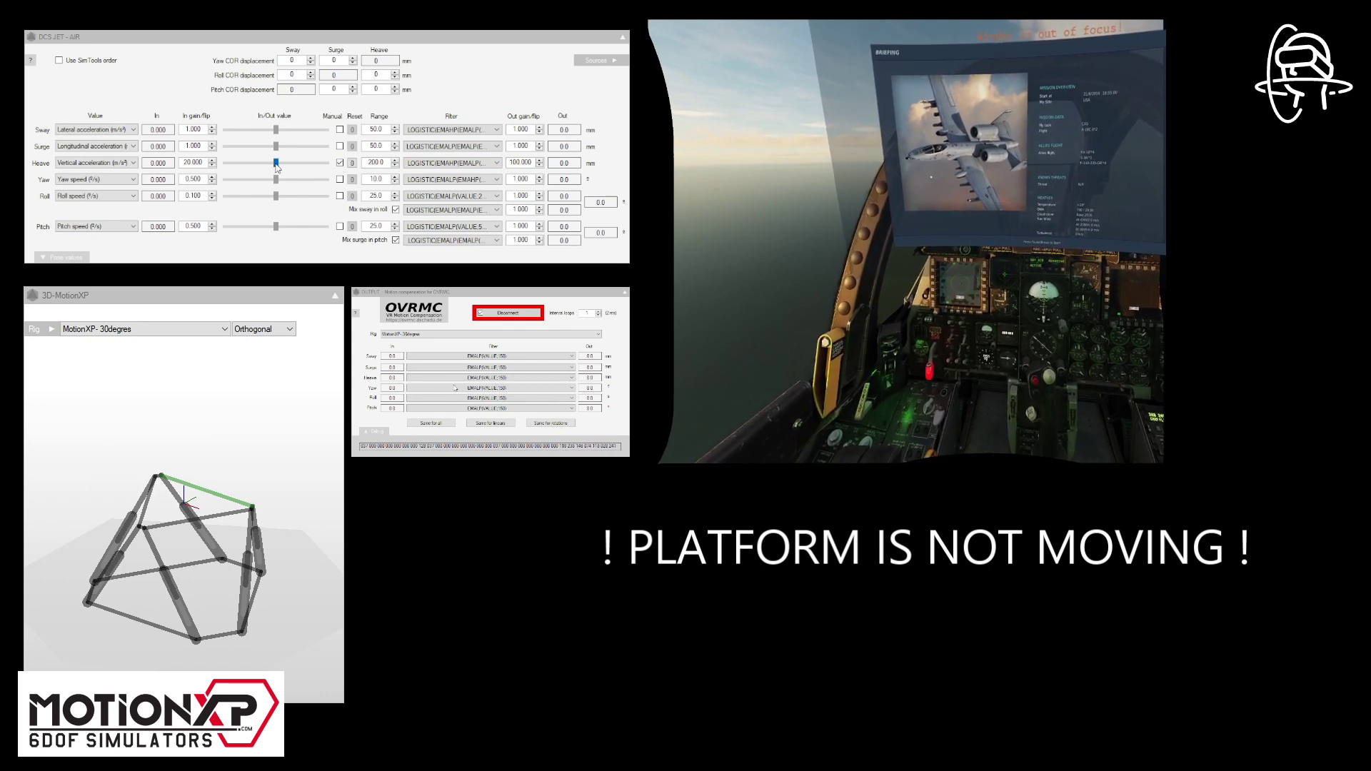
drag(275, 164, 299, 163)
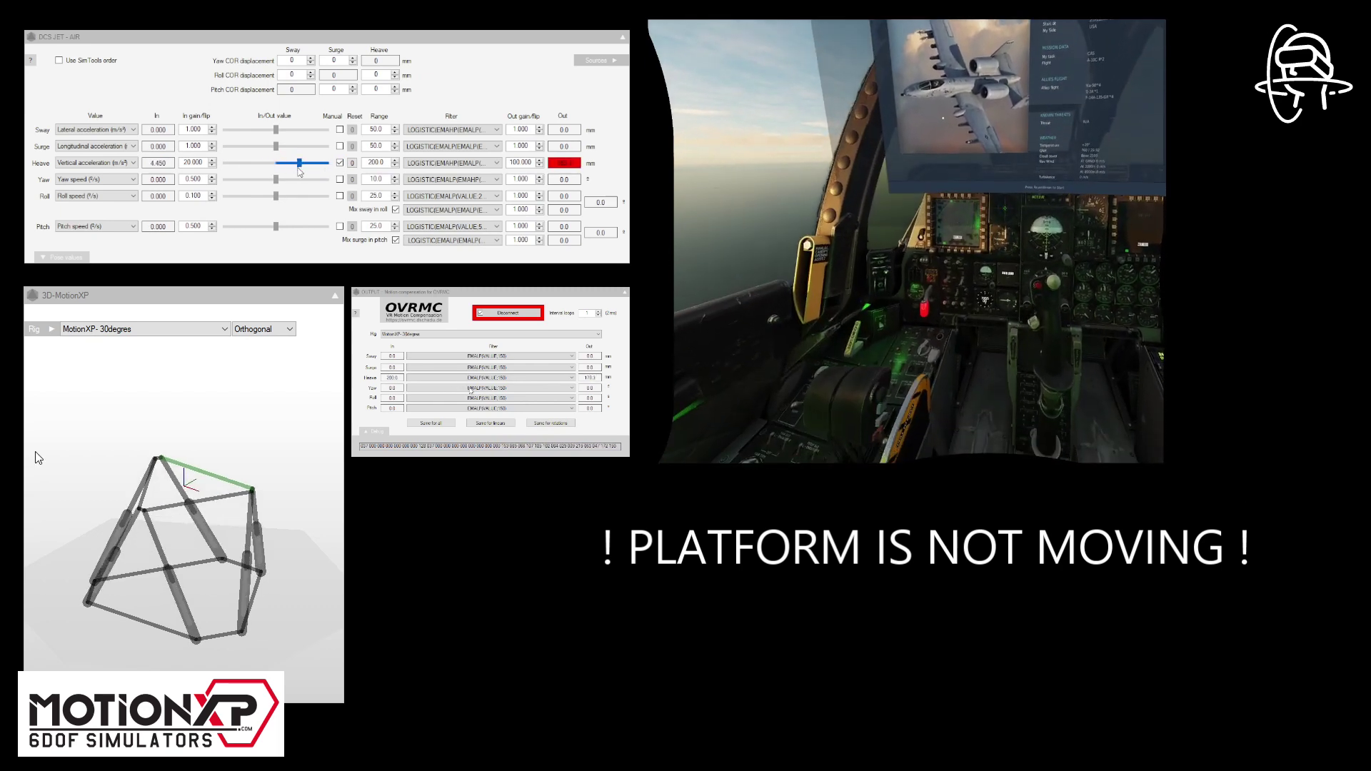
click(339, 163)
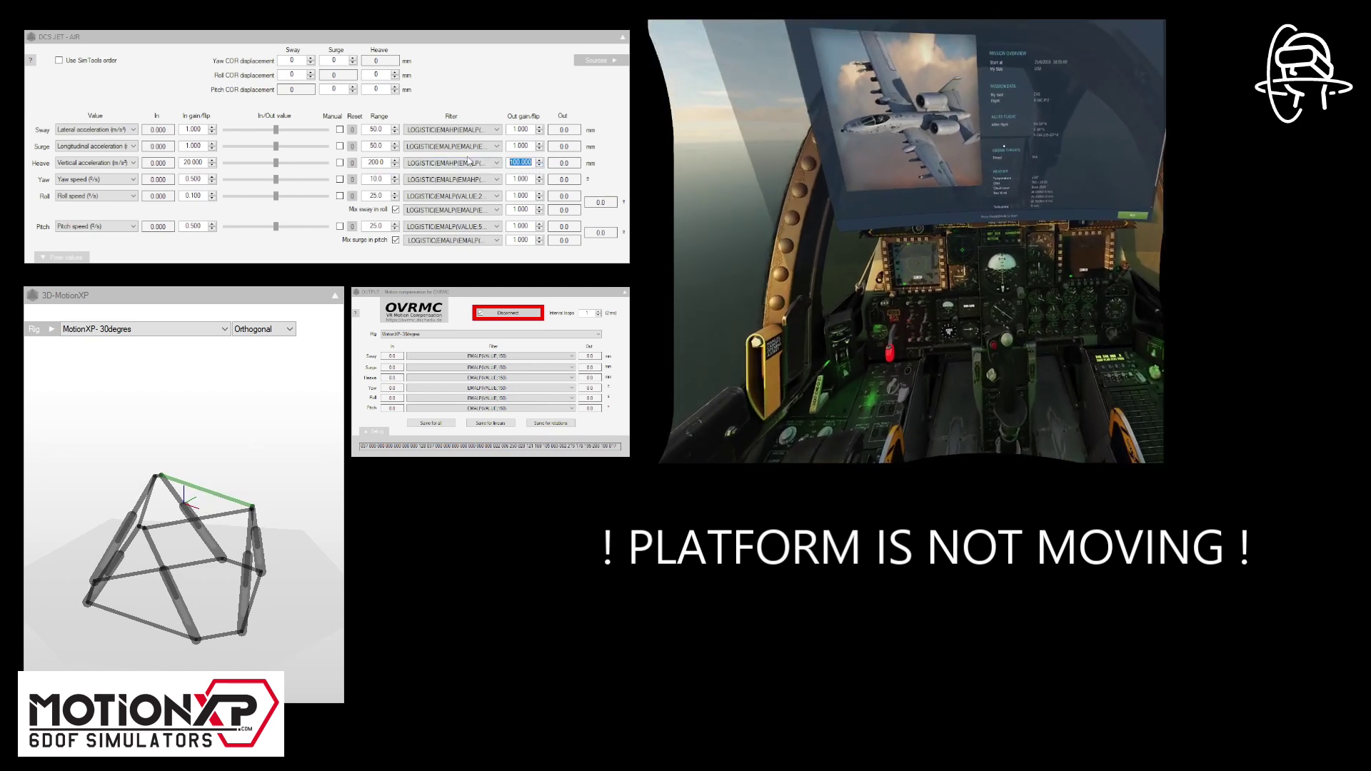
click(450, 161)
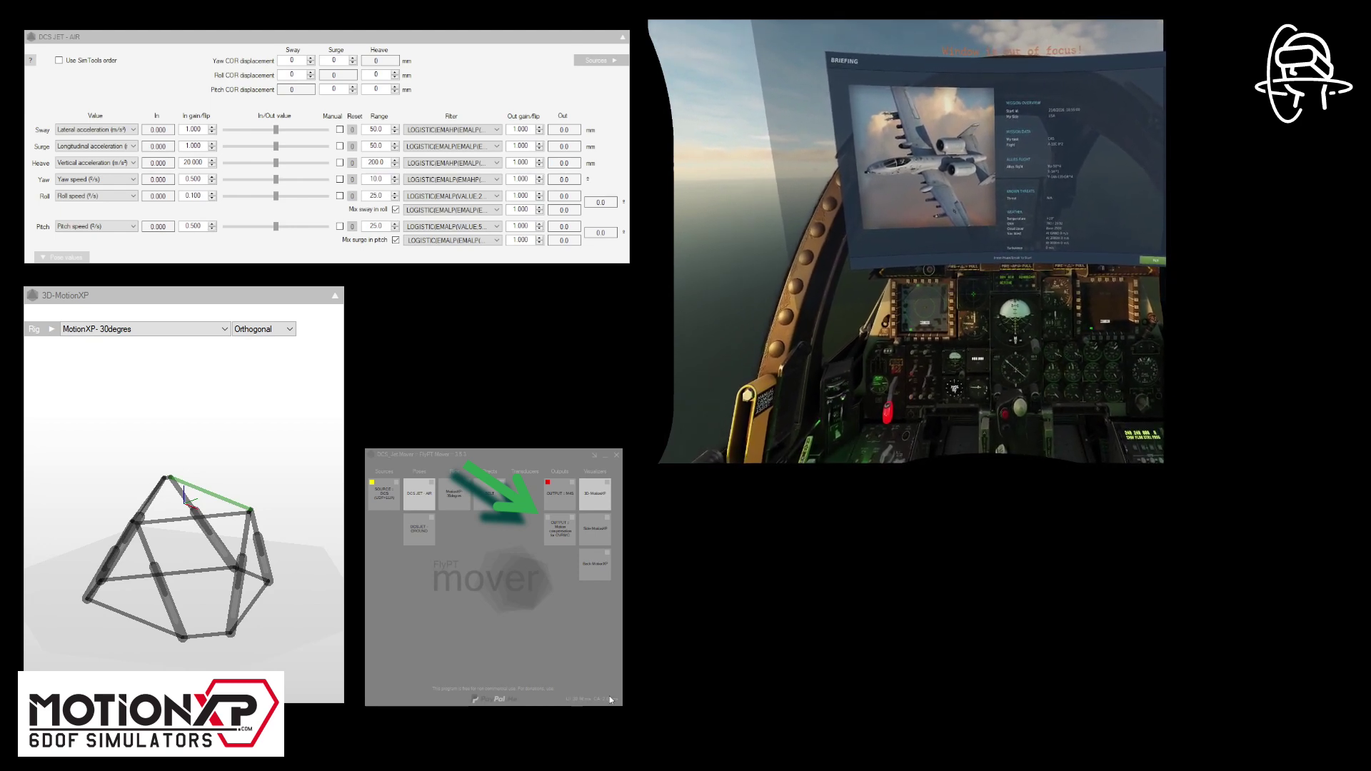
Reopen the OVRMC settings window from the OUTPUT :: Motion compensation tile.
double_click(560, 526)
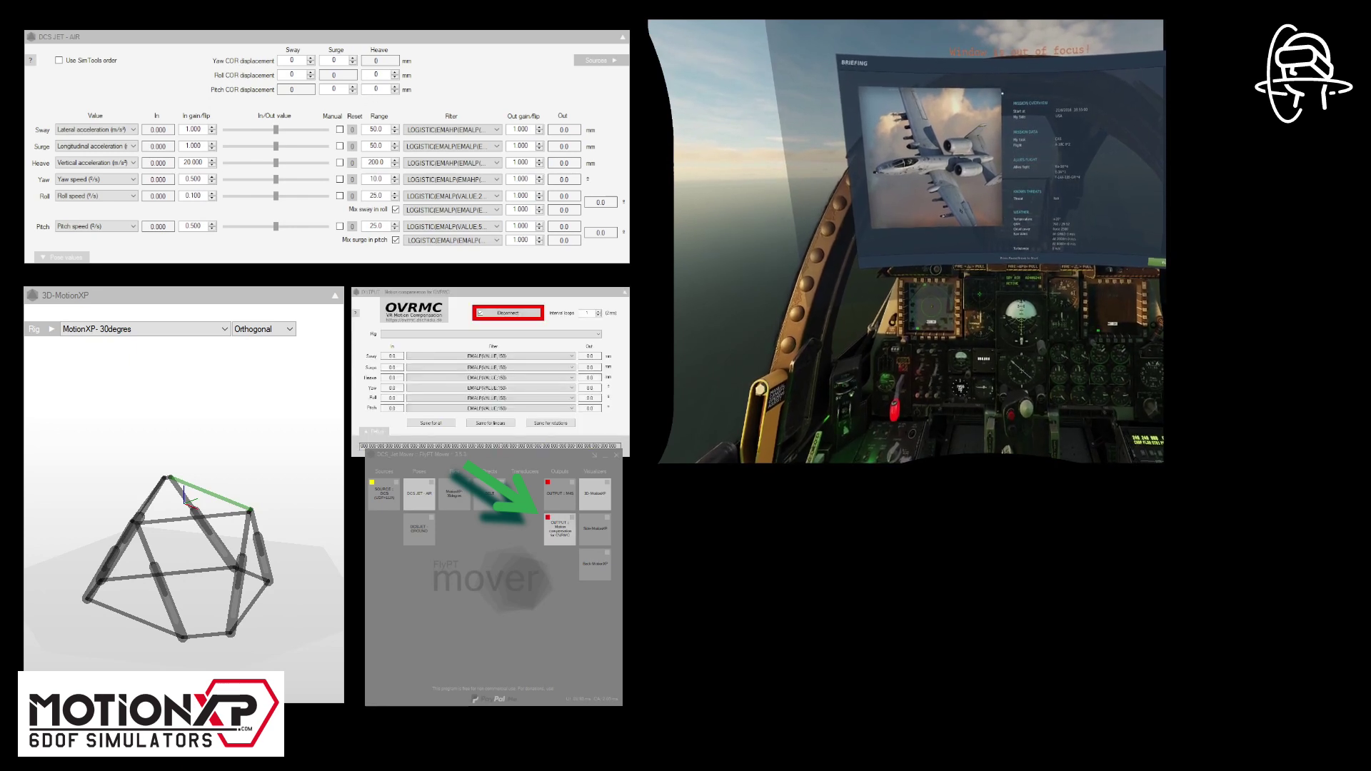